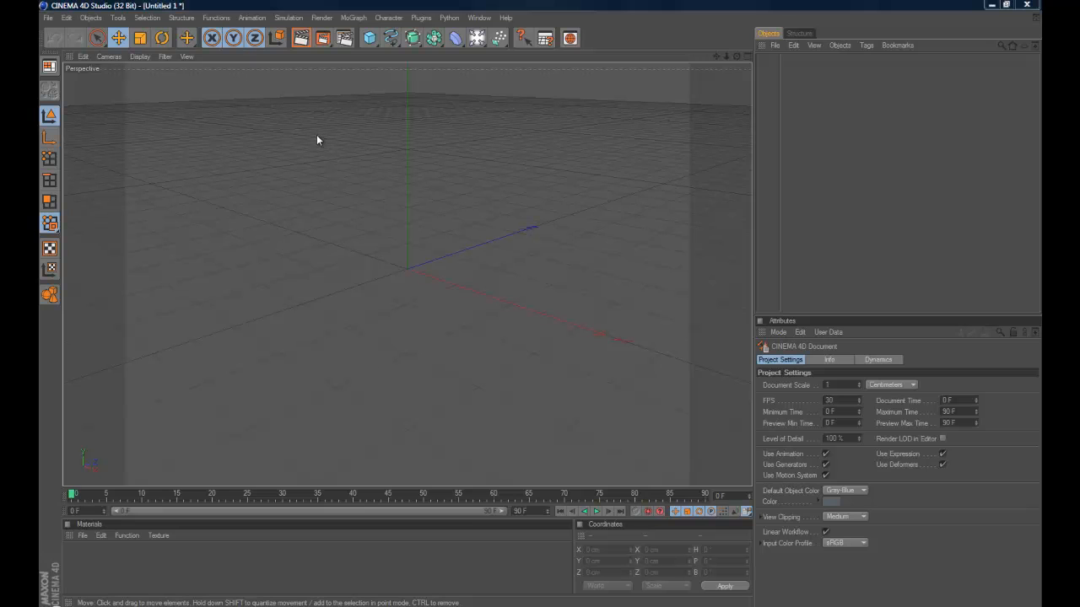
Add a cube primitive to the scene and view its basic properties
mouse_move(408, 190)
left_mouse_down("alt")
mouse_move(520, 309)
mouse_move(408, 190)
left_mouse_up("alt")
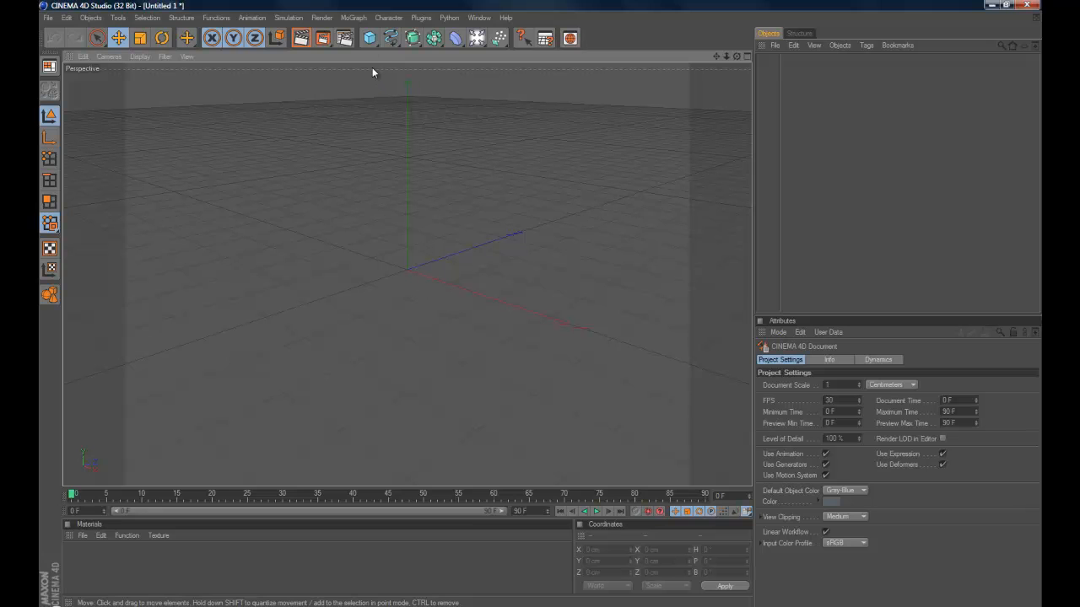
left_click(369, 42)
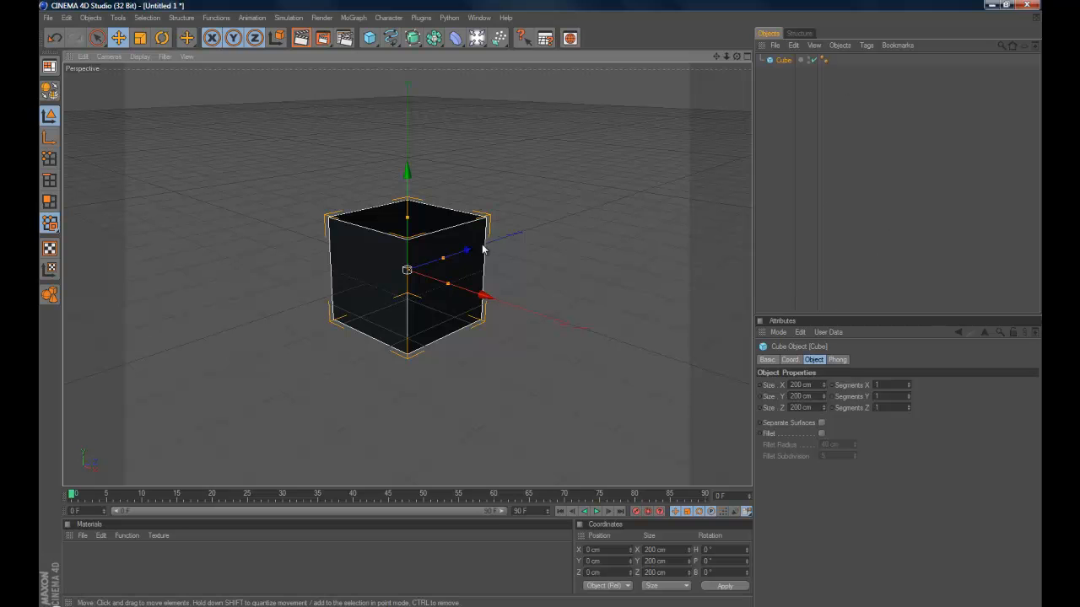
left_click(909, 522)
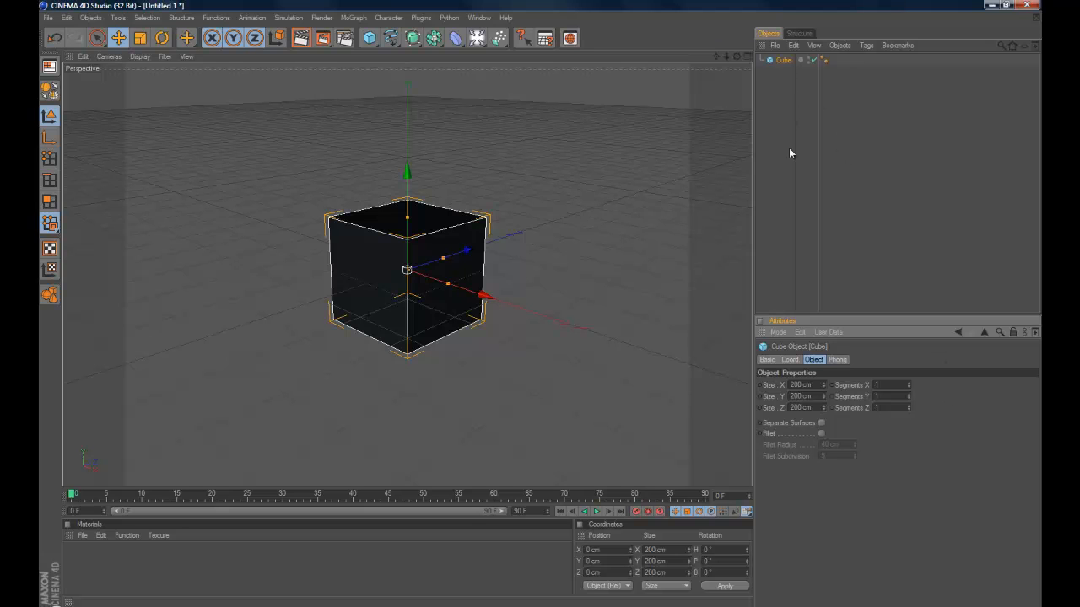
left_click(770, 361)
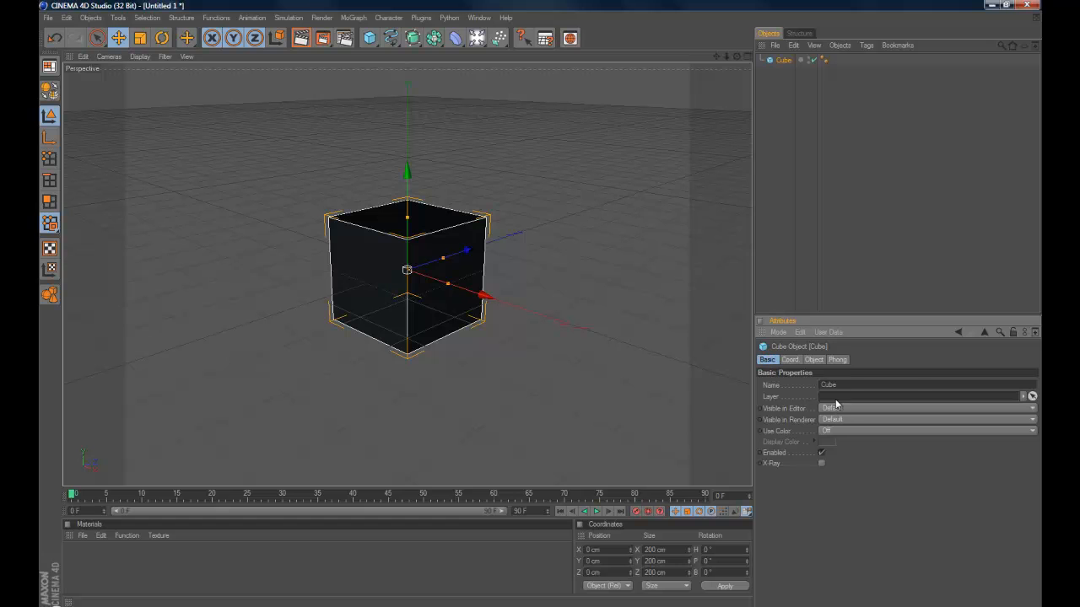
Adjust the cube's position, scale and rotation coordinates, and set its object size to 533 cm in X and 163 cm in Y
left_click(789, 359)
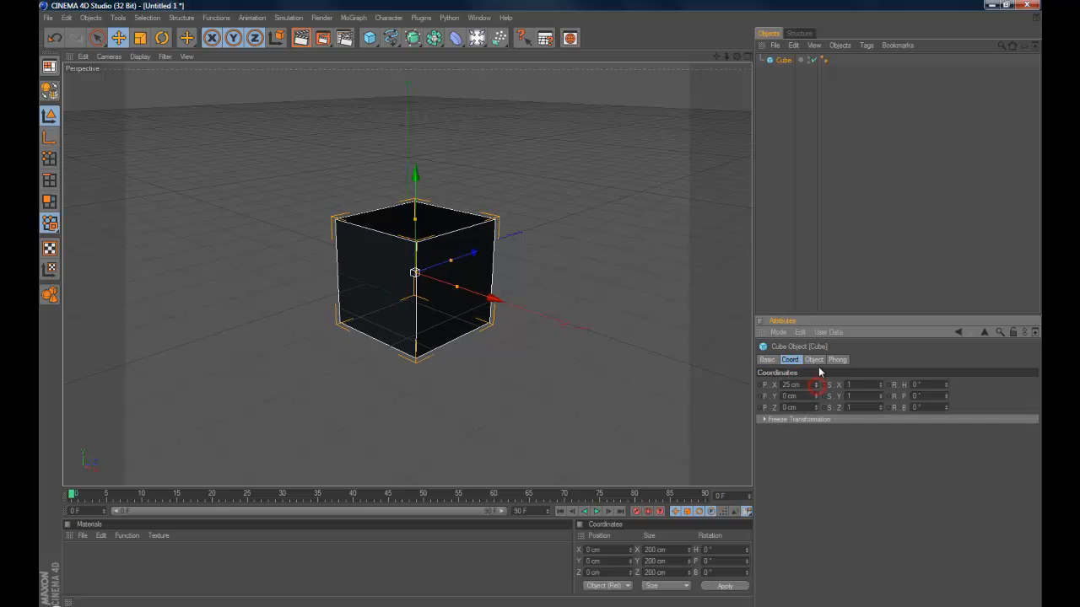
left_click_drag(879, 386, 944, 393)
left_click(814, 360)
left_click_drag(824, 385, 825, 426)
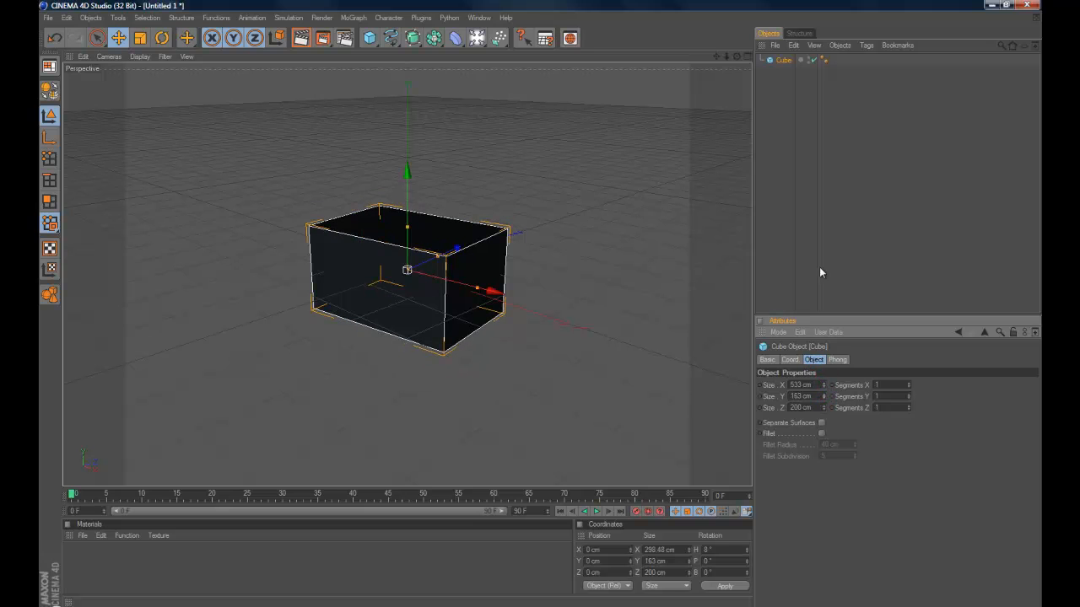
Delete the resized cube from the scene
left_click(778, 62)
key("Delete")
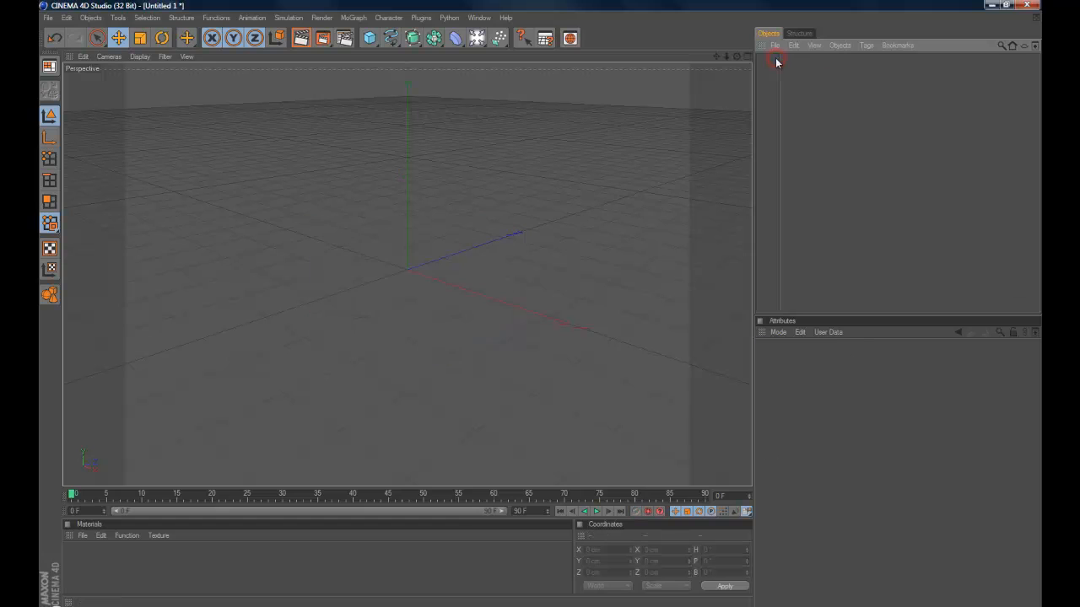
Create a new material and open it for editing at its color settings
double_click(231, 560)
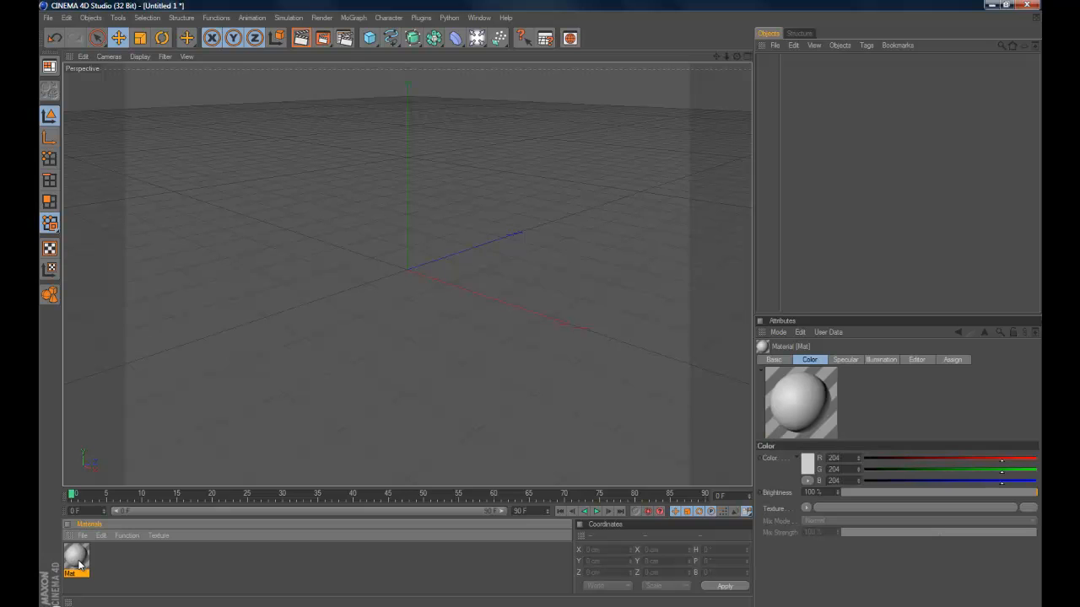
double_click(77, 560)
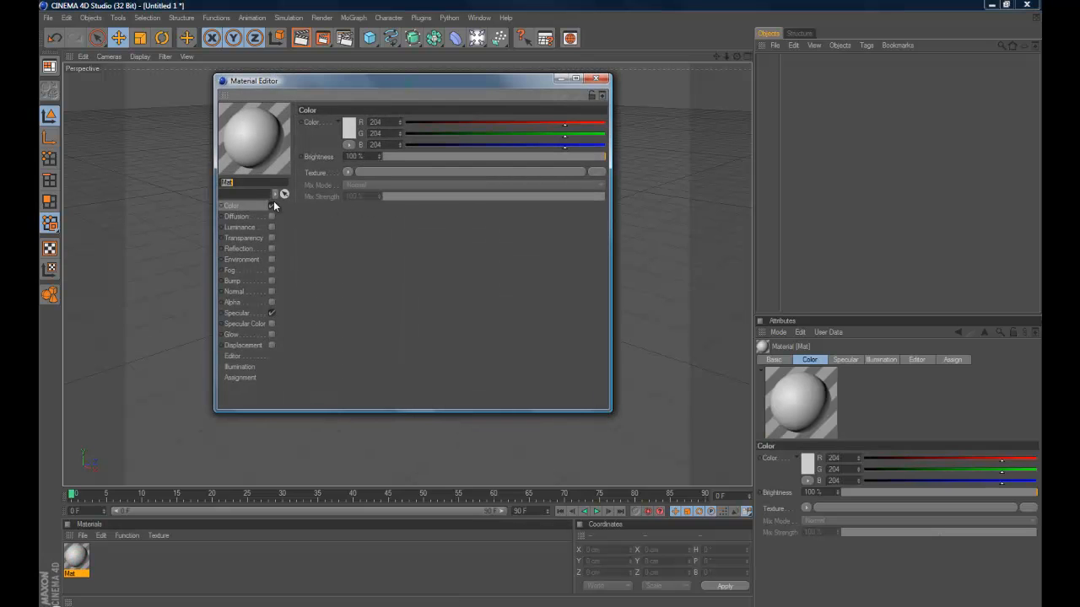
left_click(353, 130)
left_click_drag(350, 128, 358, 84)
Examine the material's Reflection, Transparency, Luminance, Diffusion, Normal and Displacement channels, and close the Material Editor
left_click(369, 182)
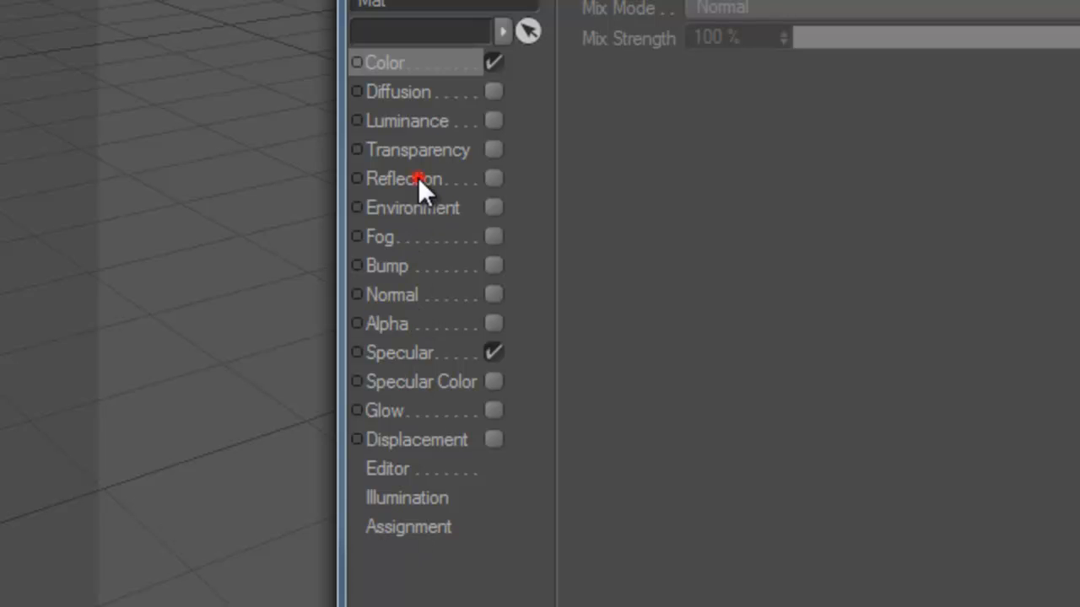
left_click(419, 179)
left_click(414, 149)
left_click(403, 121)
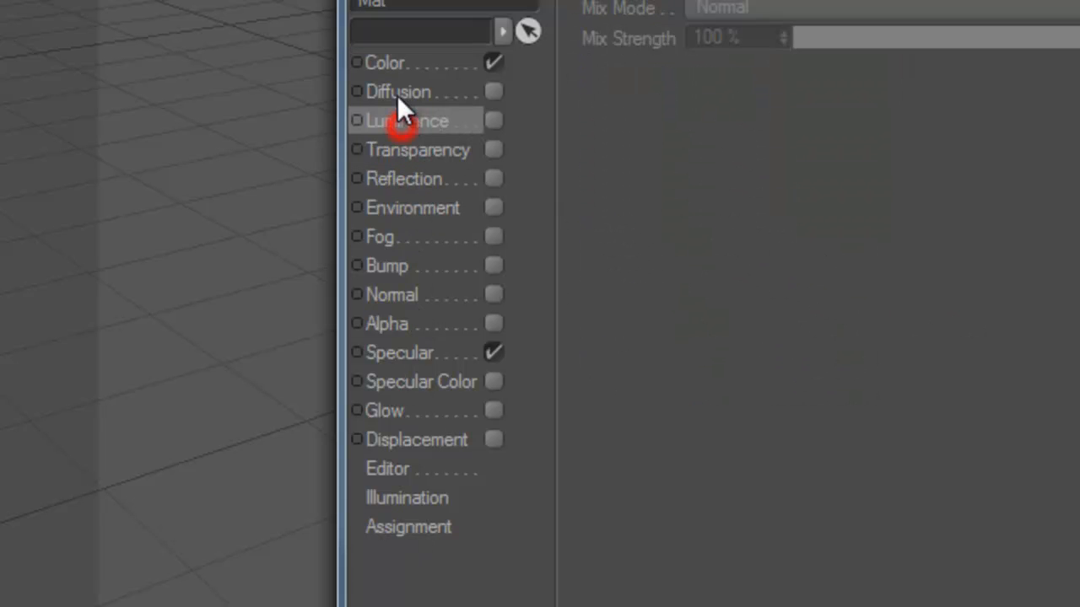
left_click(393, 92)
left_click(403, 120)
left_click(410, 294)
left_click(414, 439)
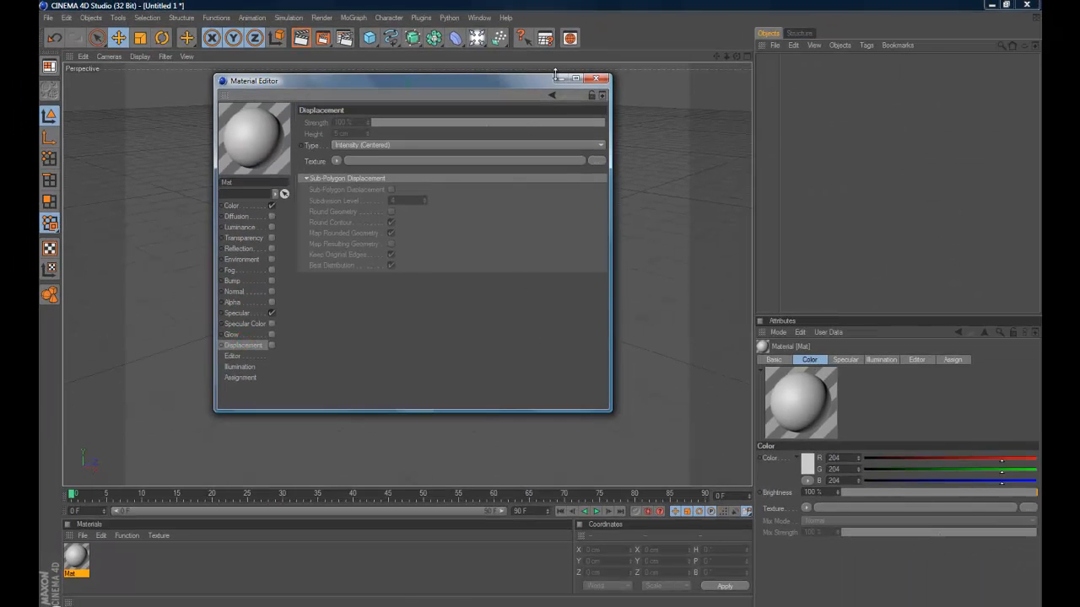
left_click(594, 79)
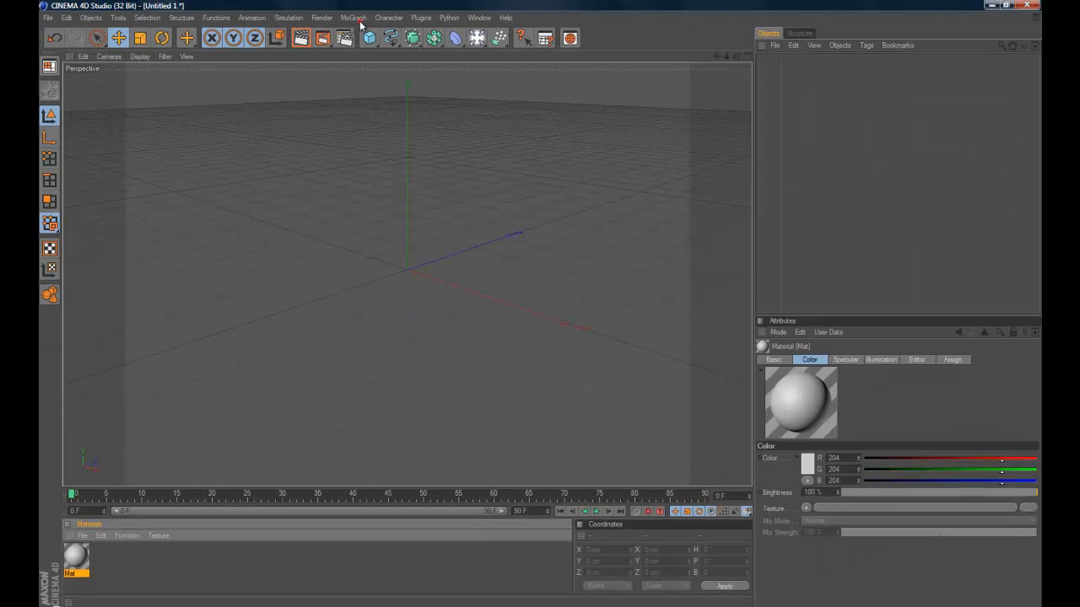
Add a MoGraph MoText object to the scene
left_click(358, 18)
mouse_move(364, 35)
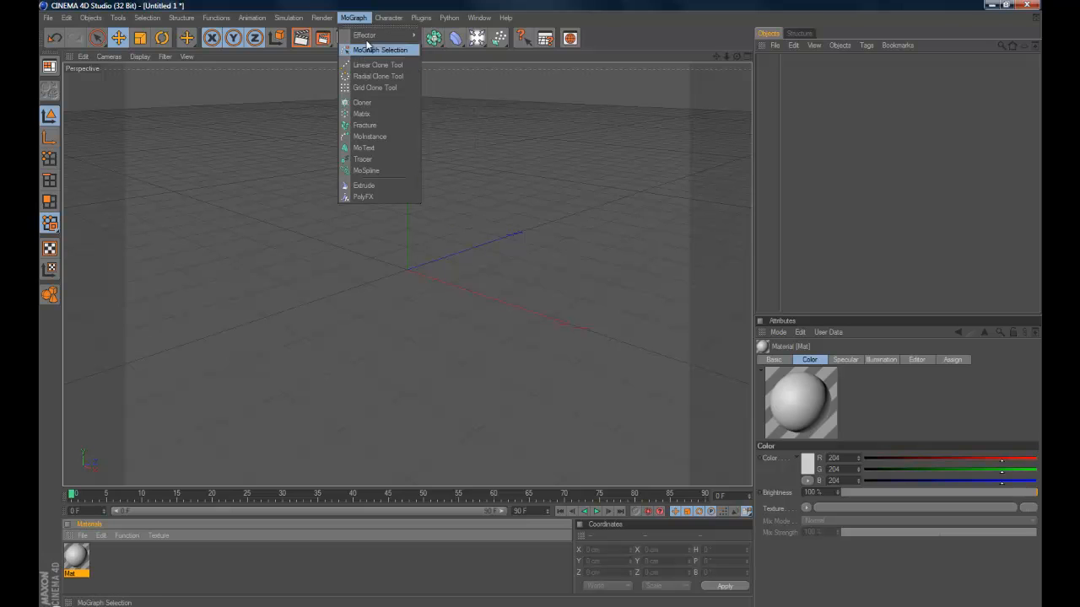
left_click(353, 17)
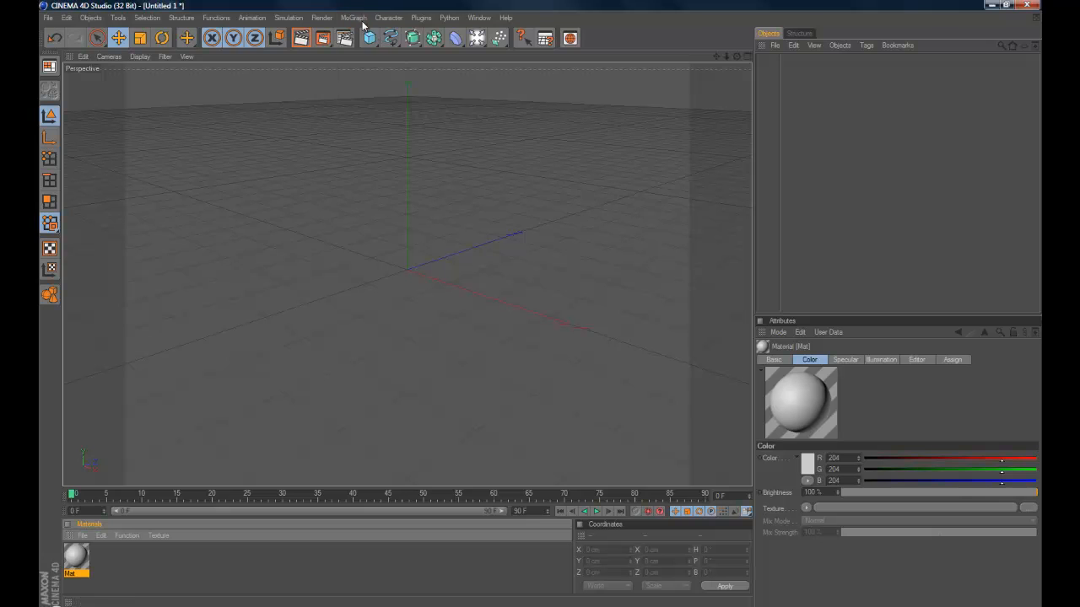
left_click(353, 17)
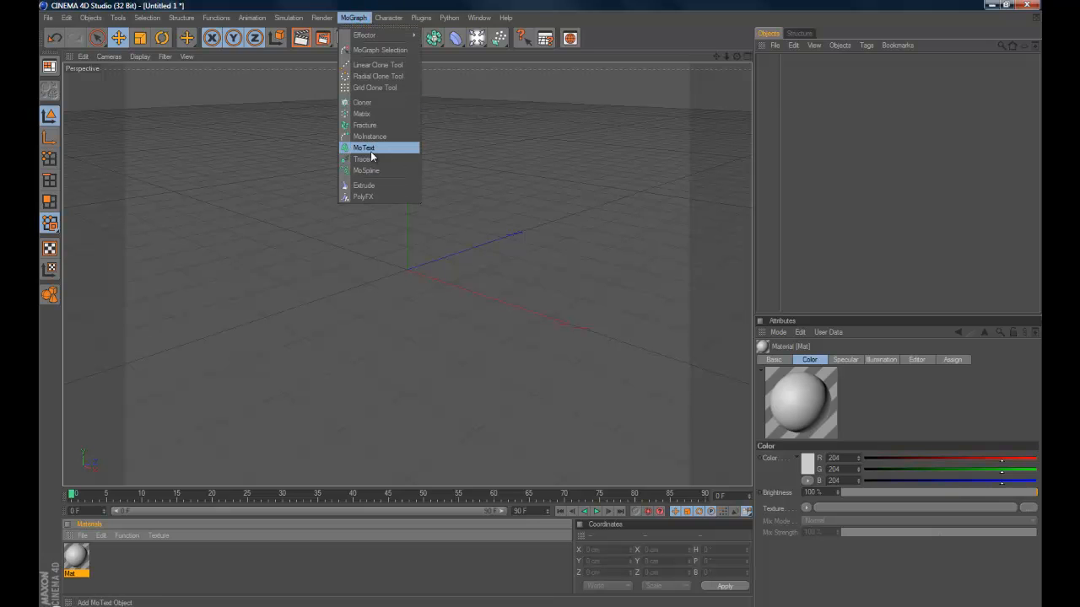
left_click(371, 151)
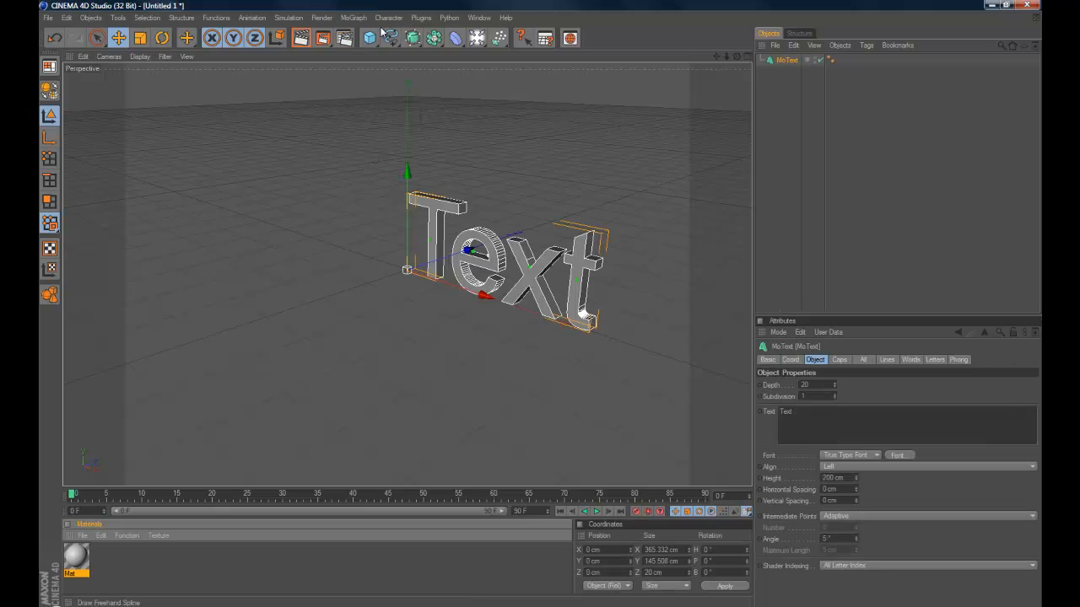
Apply a Random effector to the MoText with position offsets X 107 cm, Y 115 cm, Z 14 cm and 100% strength
left_click(354, 18)
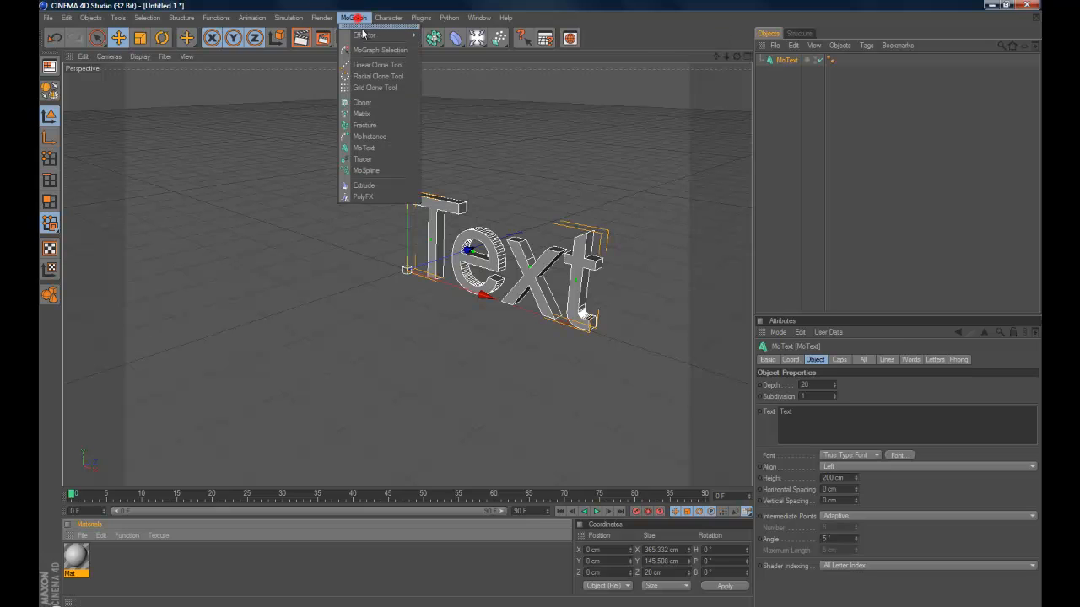
left_click(439, 109)
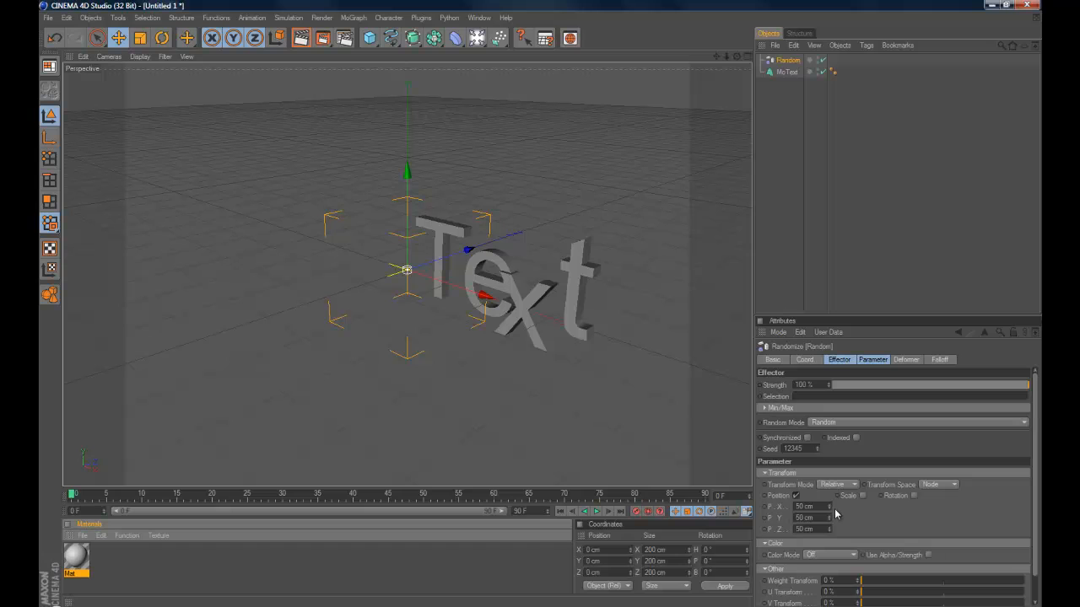
mouse_move(827, 511)
left_mouse_down()
mouse_move(829, 553)
mouse_move(833, 530)
left_mouse_up()
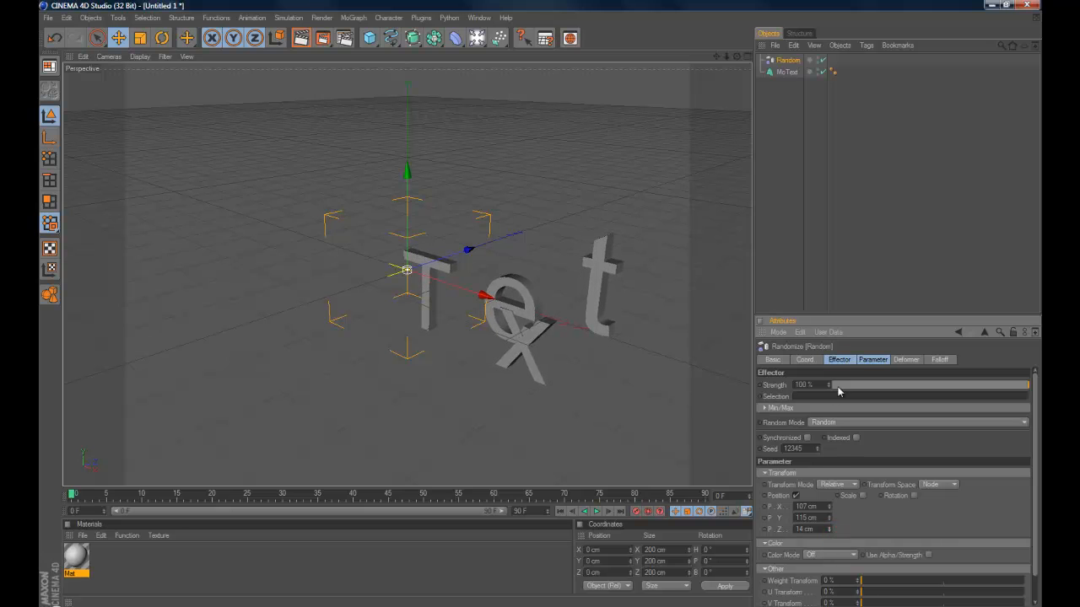
left_click_drag(877, 385, 1029, 386)
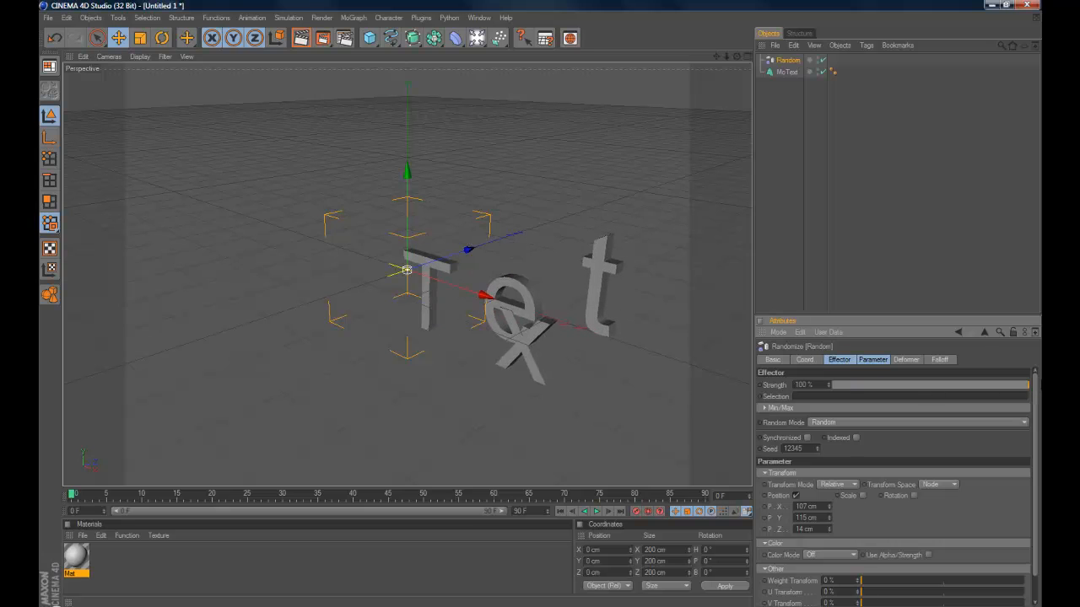
Delete the Random effector and the MoText object together
left_click(787, 73, "shift")
key("Delete")
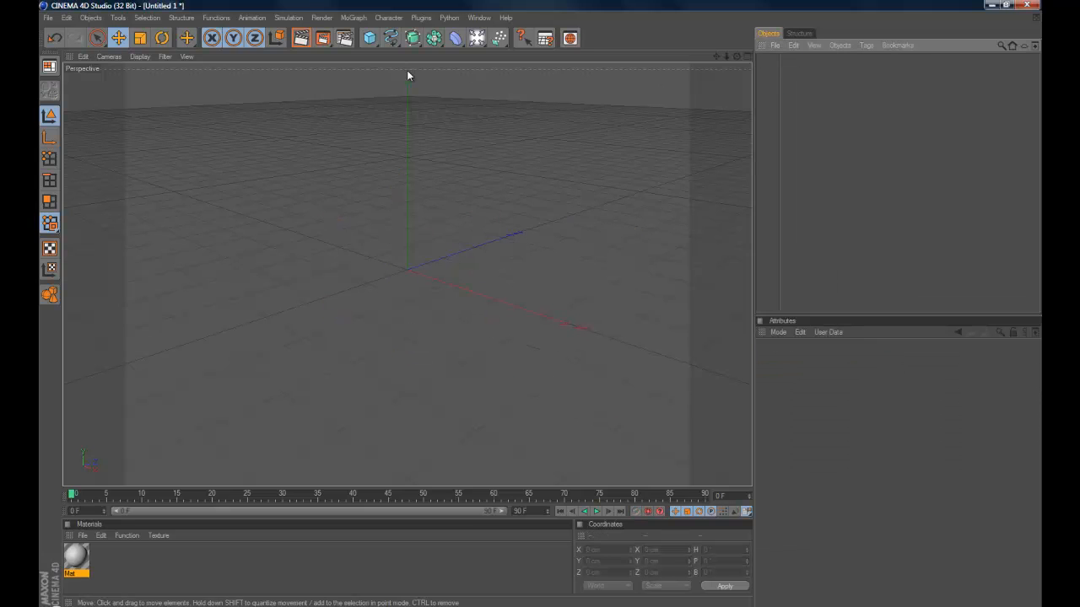
left_click(354, 17)
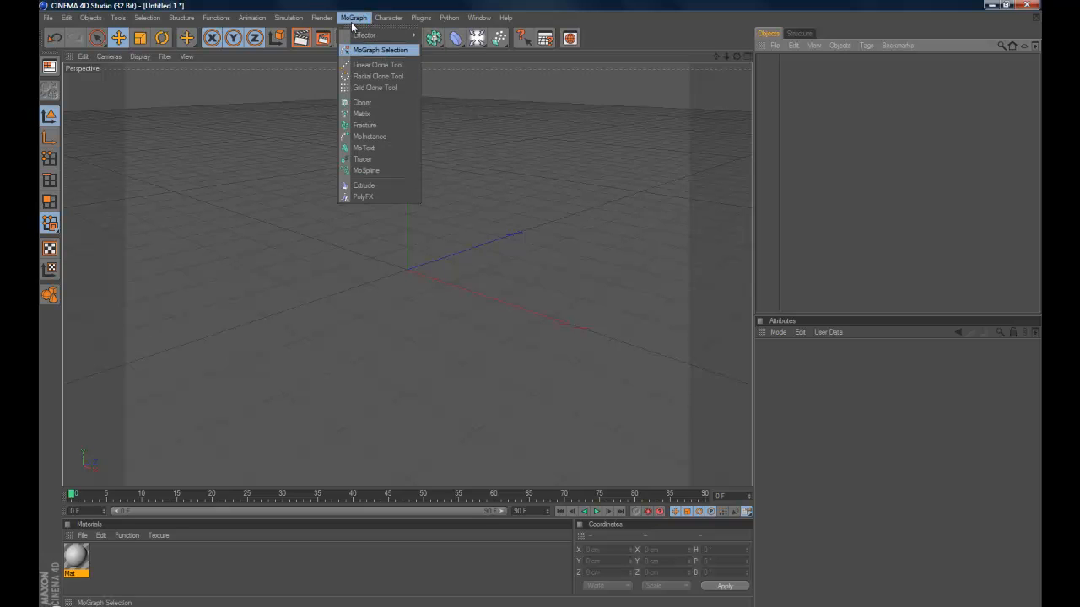
left_click(349, 18)
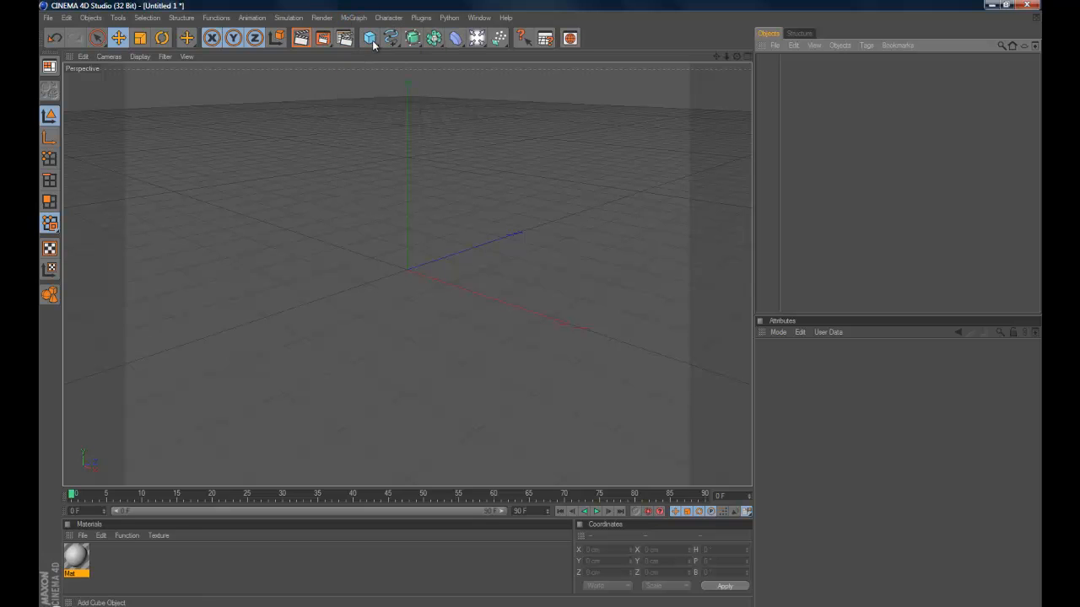
left_click(287, 18)
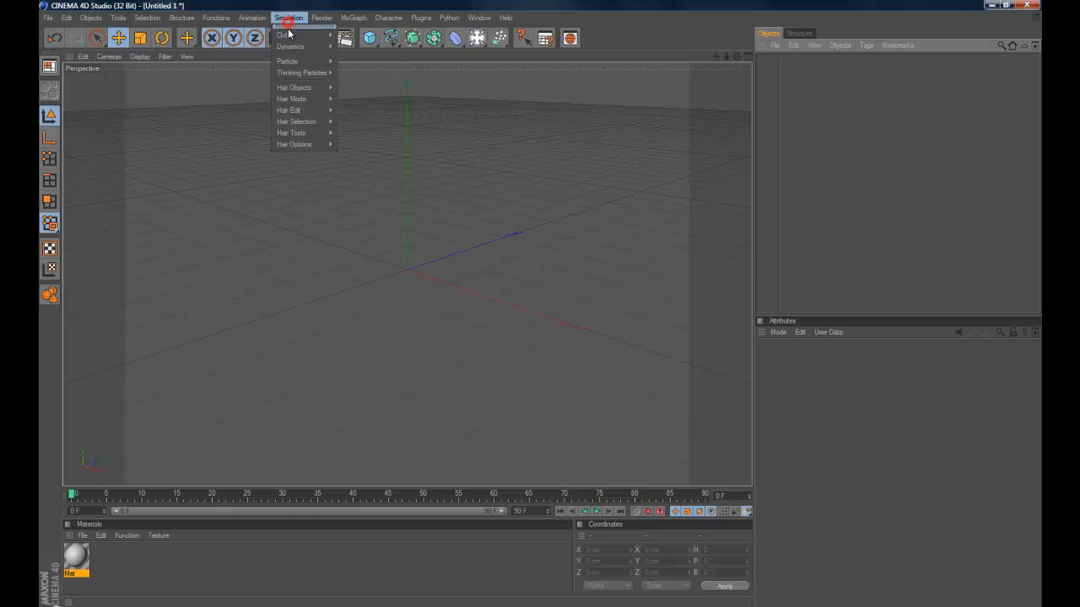
mouse_move(322, 47)
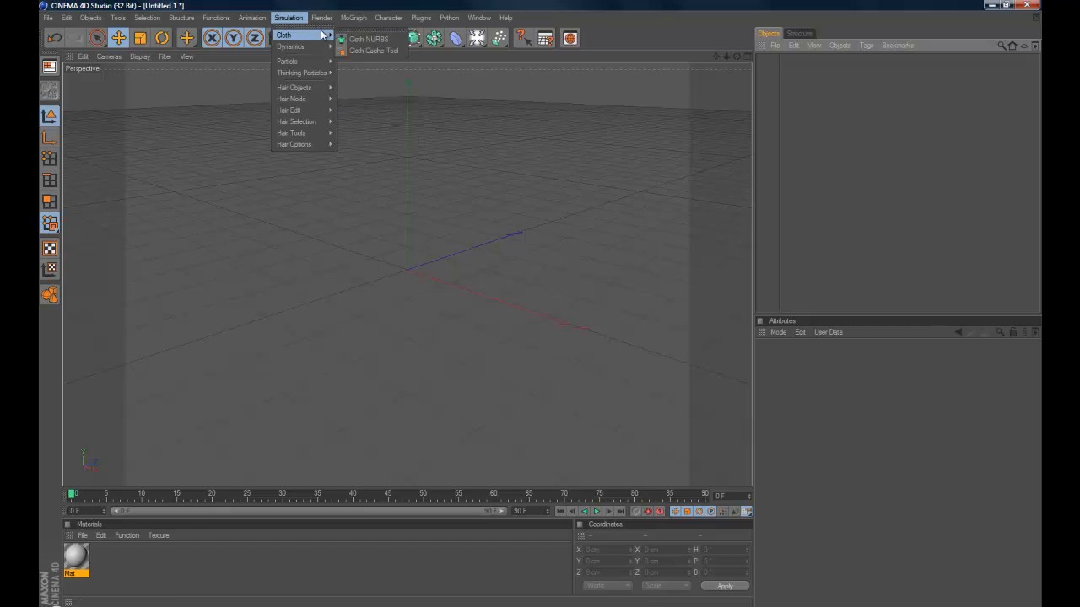
left_click(295, 18)
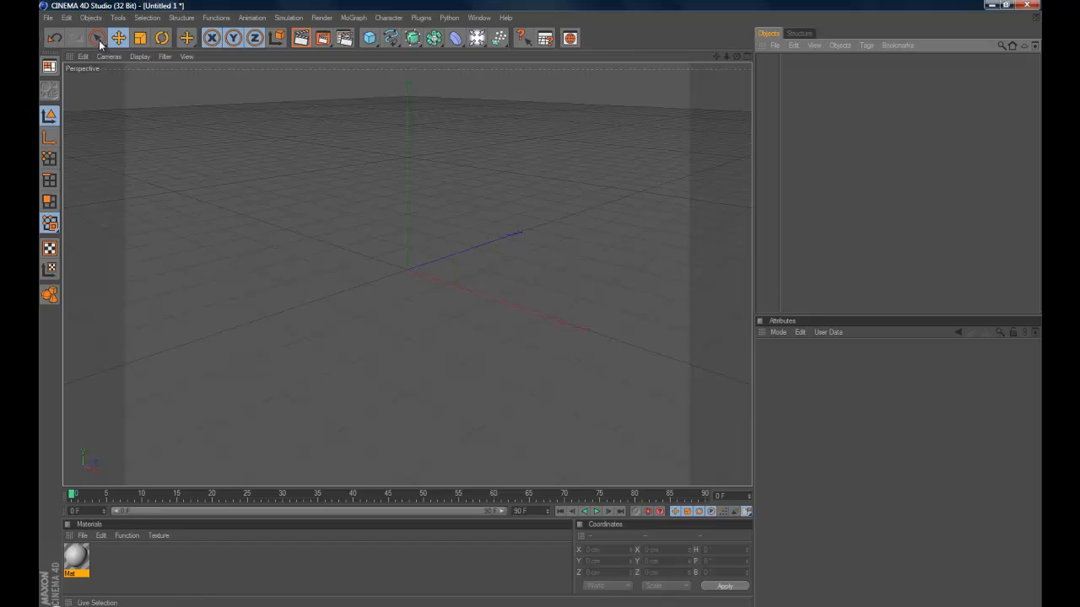
Look through the primitive objects, add a cube and delete it again
left_click(369, 40)
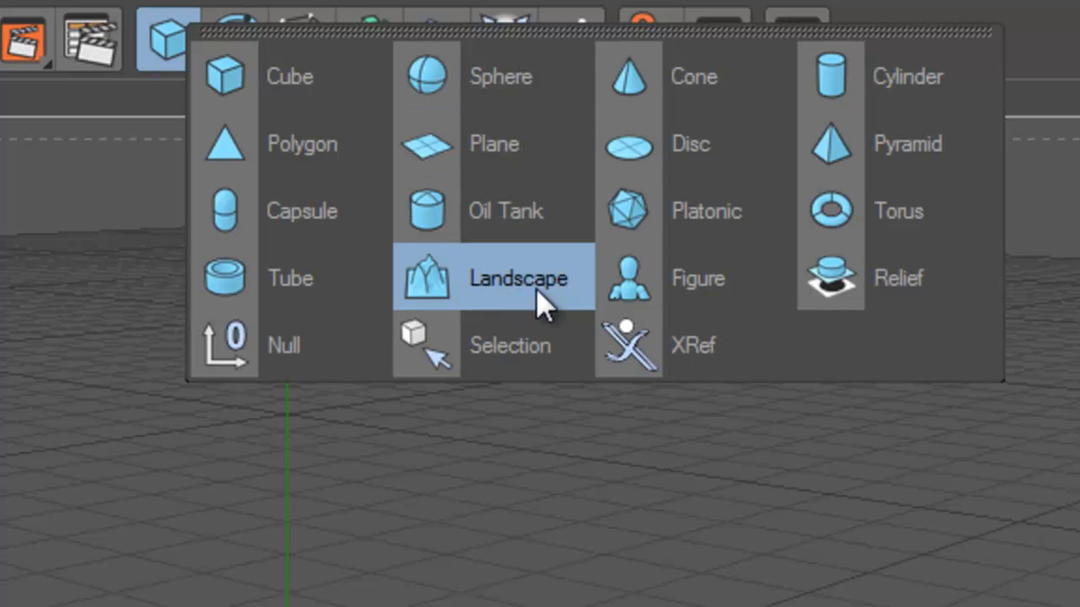
left_click(256, 50)
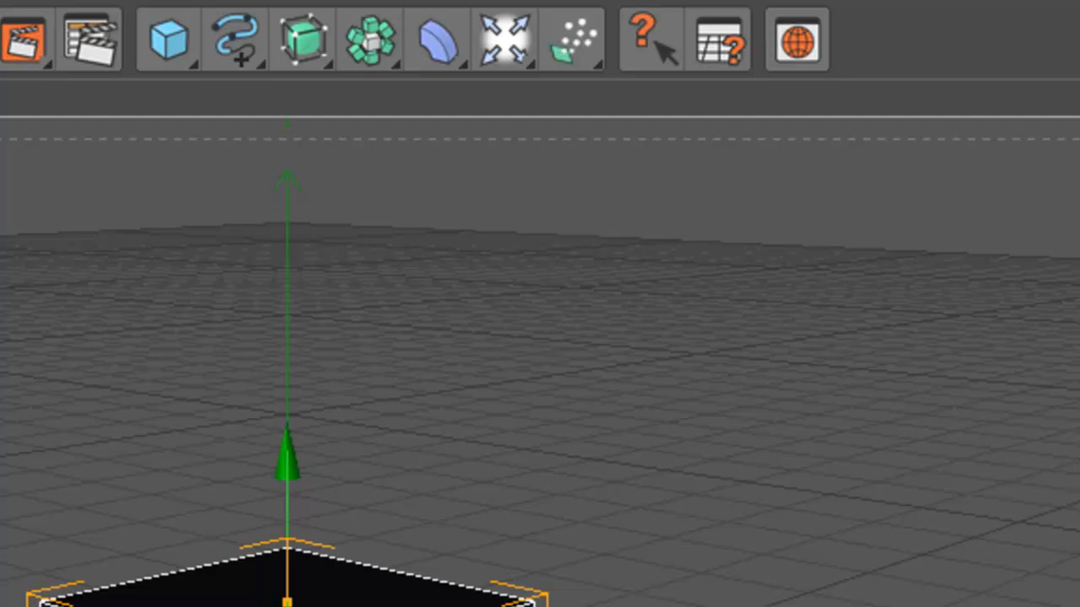
key("Delete")
Look through the spline objects, add a text spline and delete it again
left_click(242, 42)
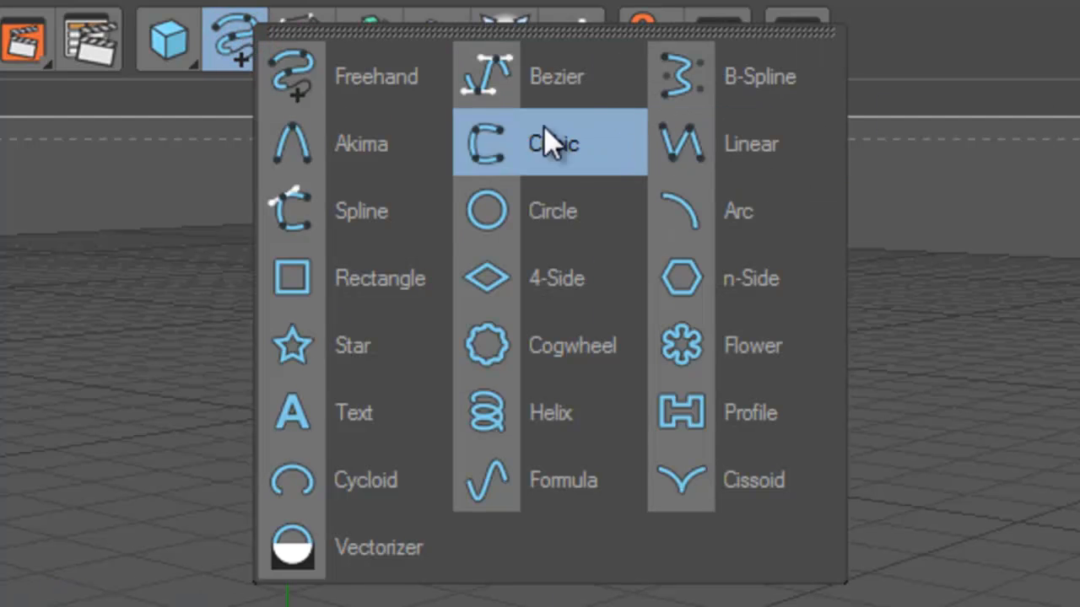
left_click(356, 433)
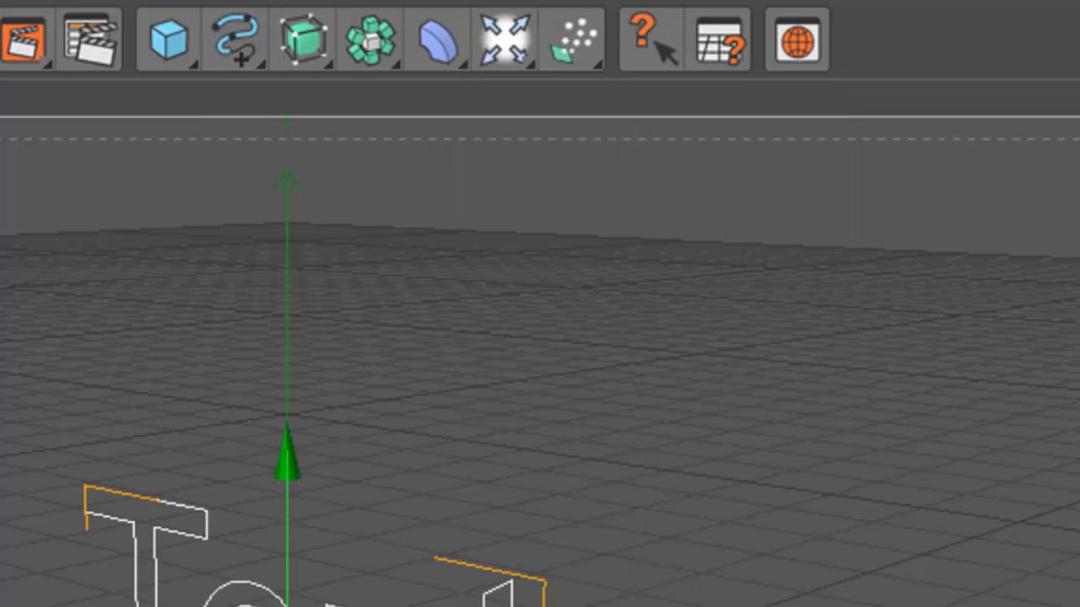
key("Delete")
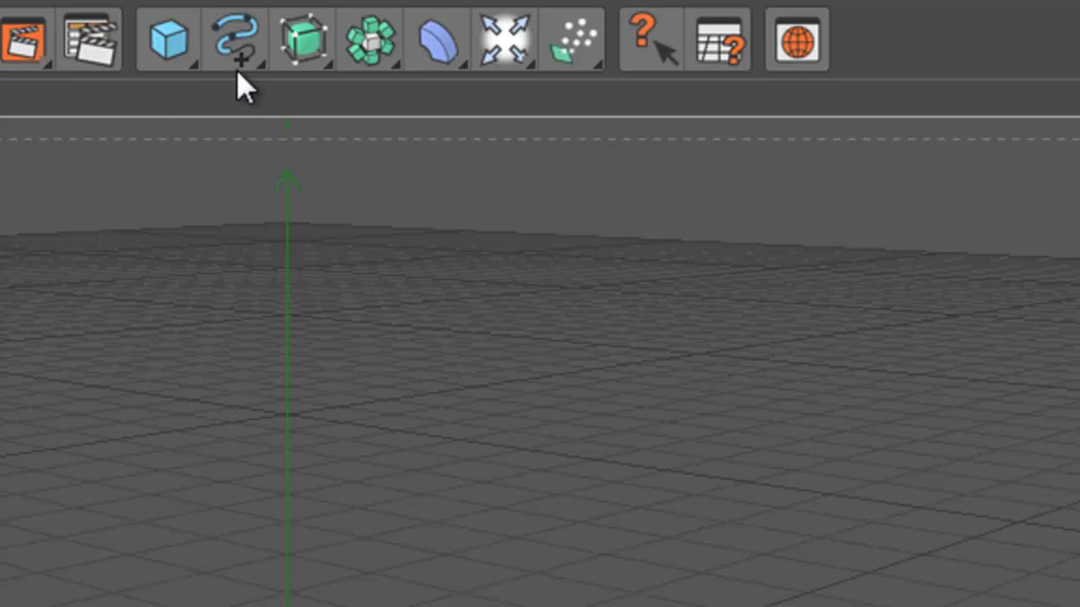
Add an Extrude NURBS object, and keep the current Windows color scheme with the option to be asked again
left_click(302, 41)
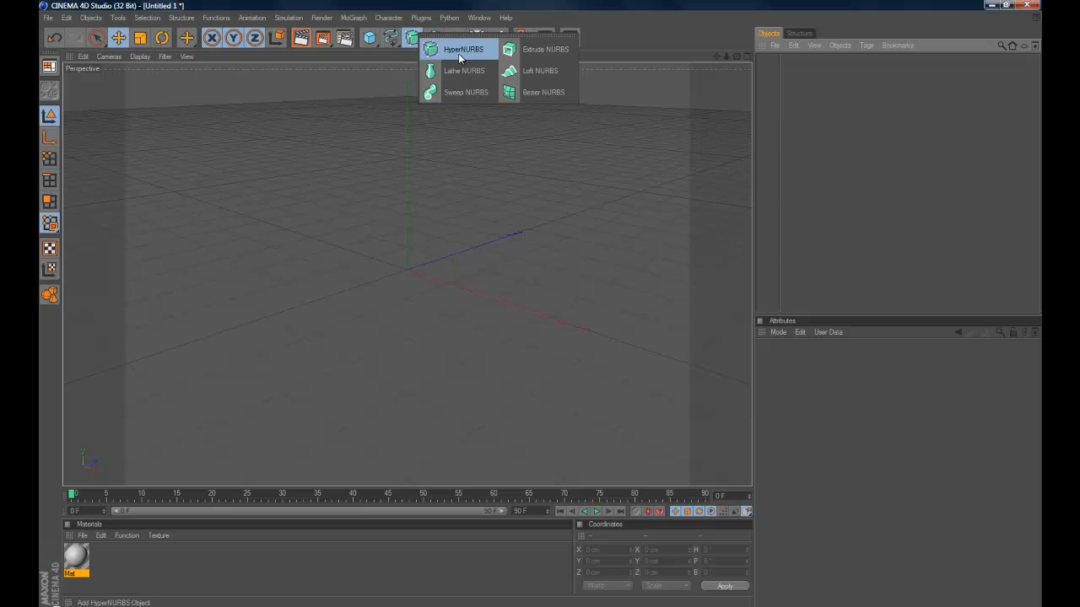
left_click(525, 52)
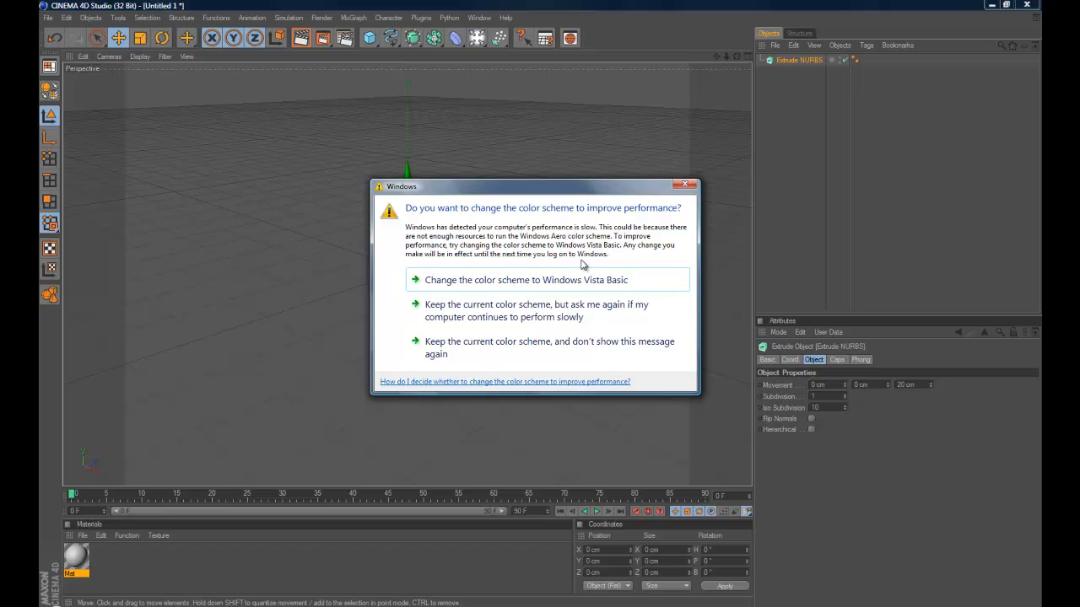
left_click(570, 318)
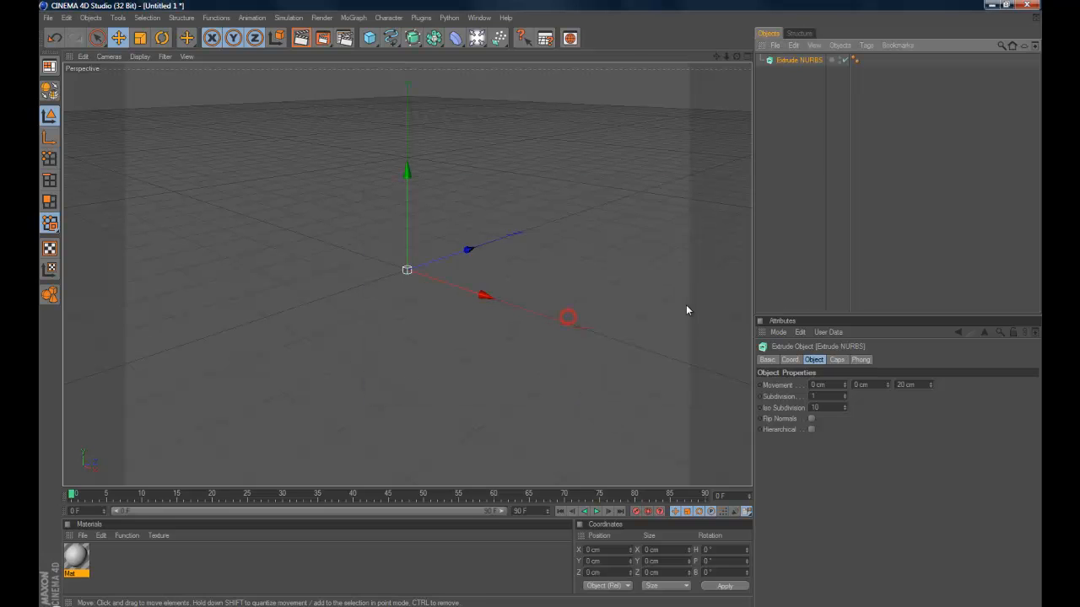
Add a text spline as a child of the Extrude NURBS object, and delete the extruded text again
left_click(811, 60)
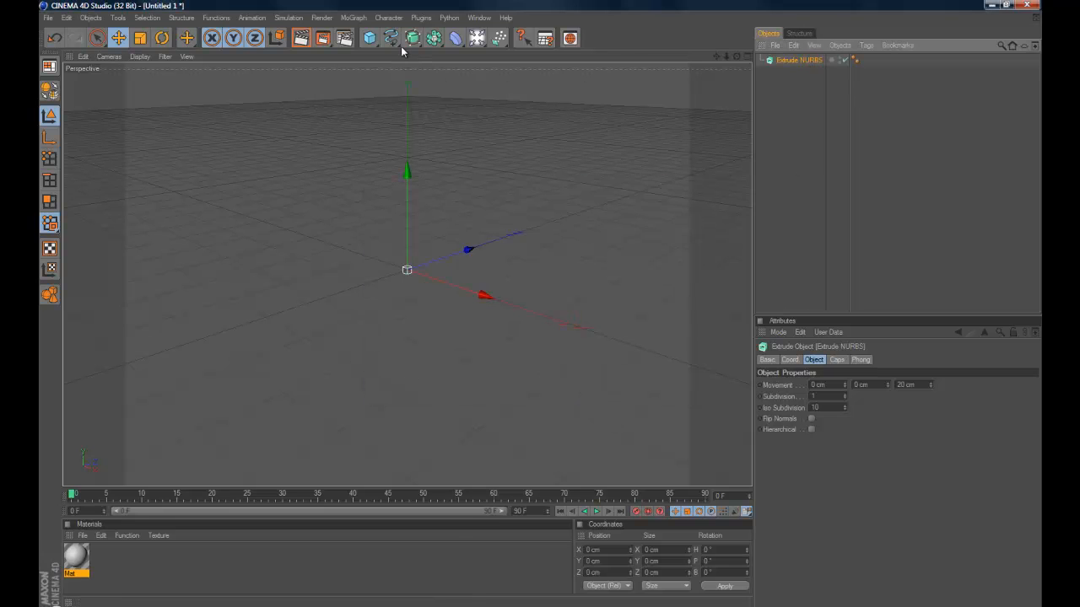
left_click_drag(391, 37, 422, 154)
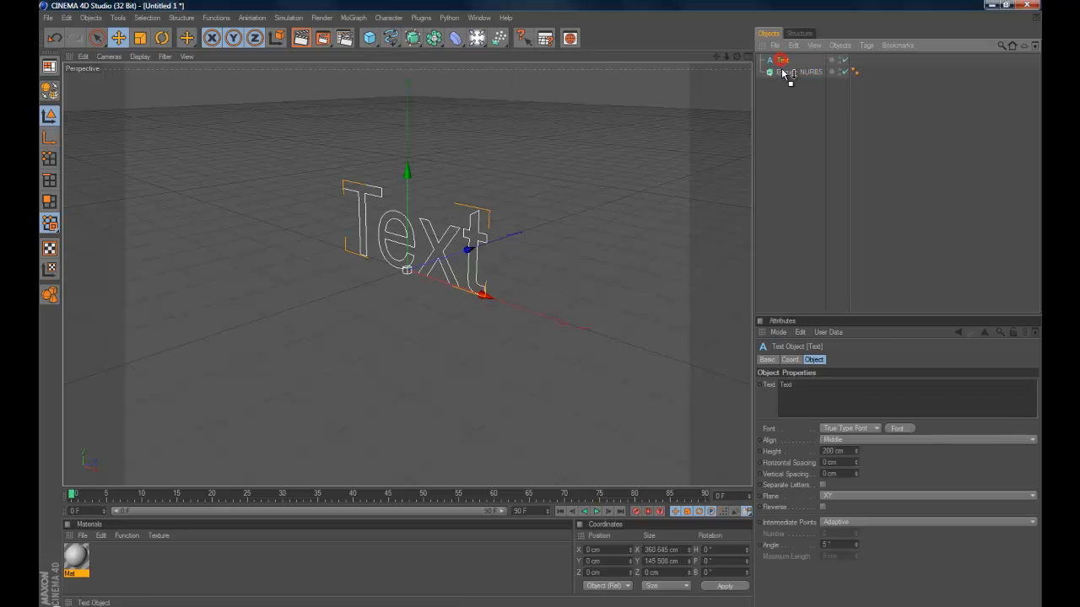
left_click_drag(782, 72, 788, 72)
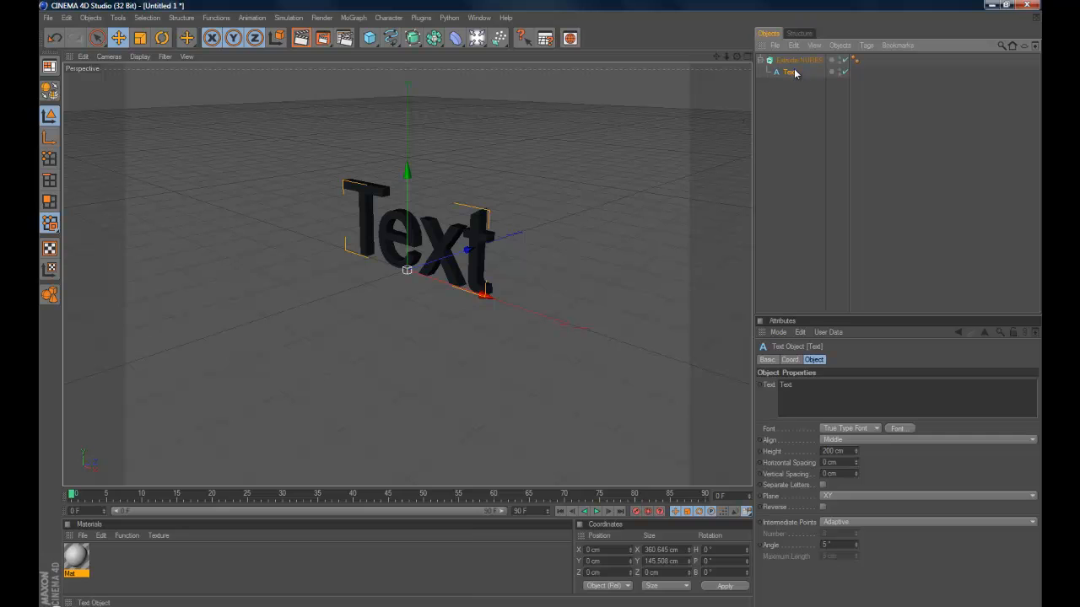
left_click(797, 60)
key("Delete")
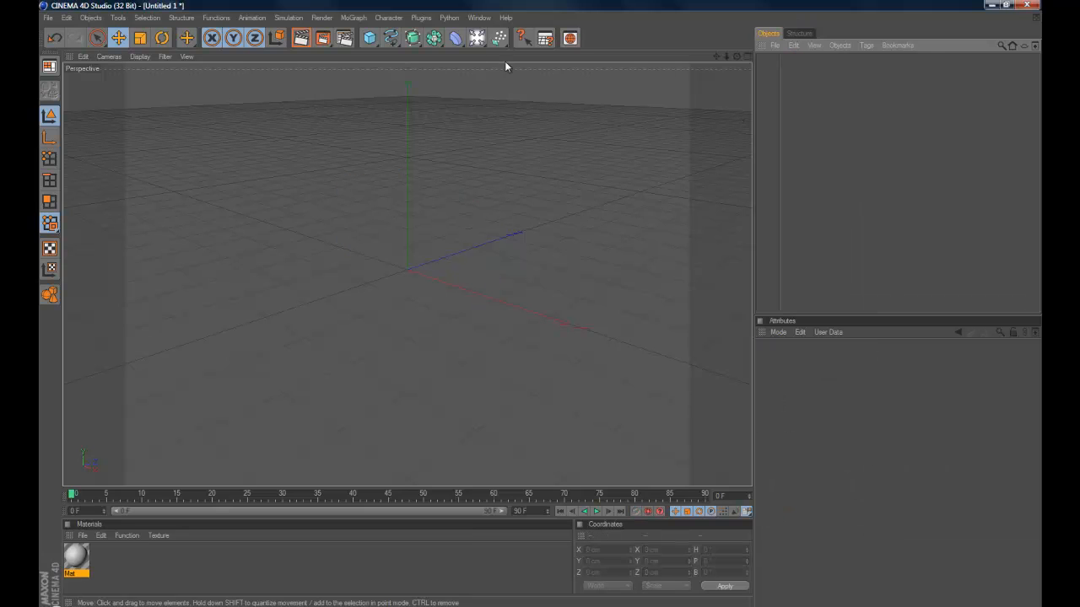
Look through the modeling objects, such as Array, Symmetry and Connect, and the deformer objects
left_click(433, 39)
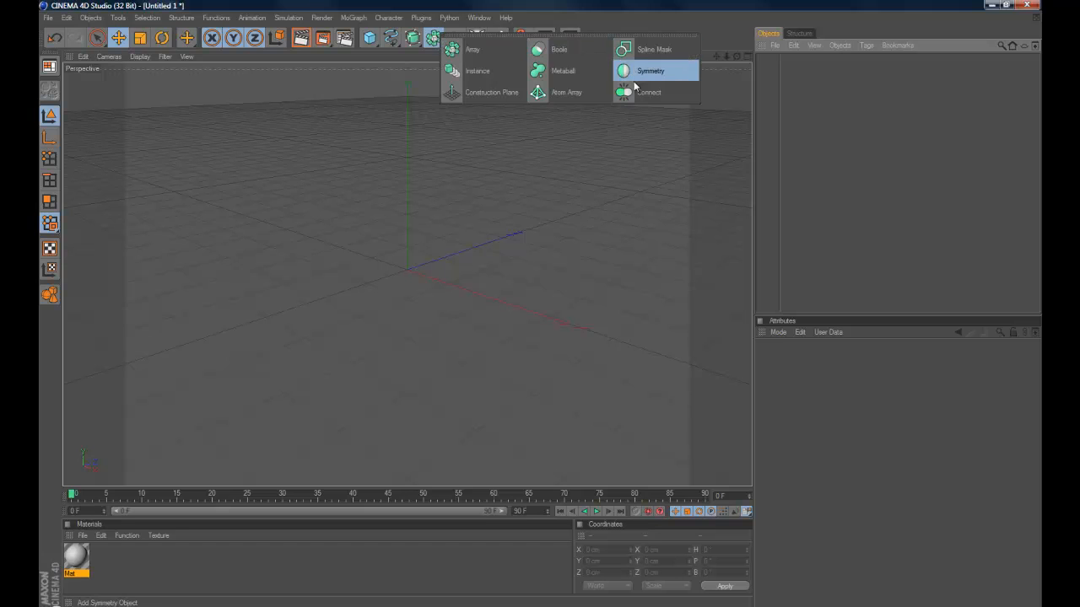
left_click(434, 39)
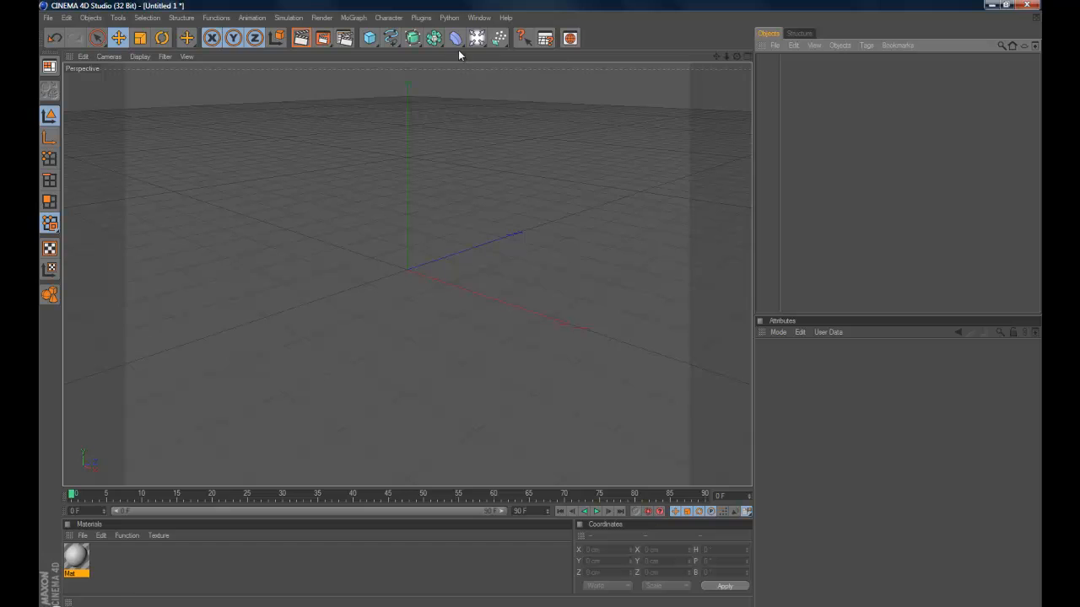
left_click(456, 38)
Look through the light, camera and environment objects, add a light and delete it again
left_click(476, 38)
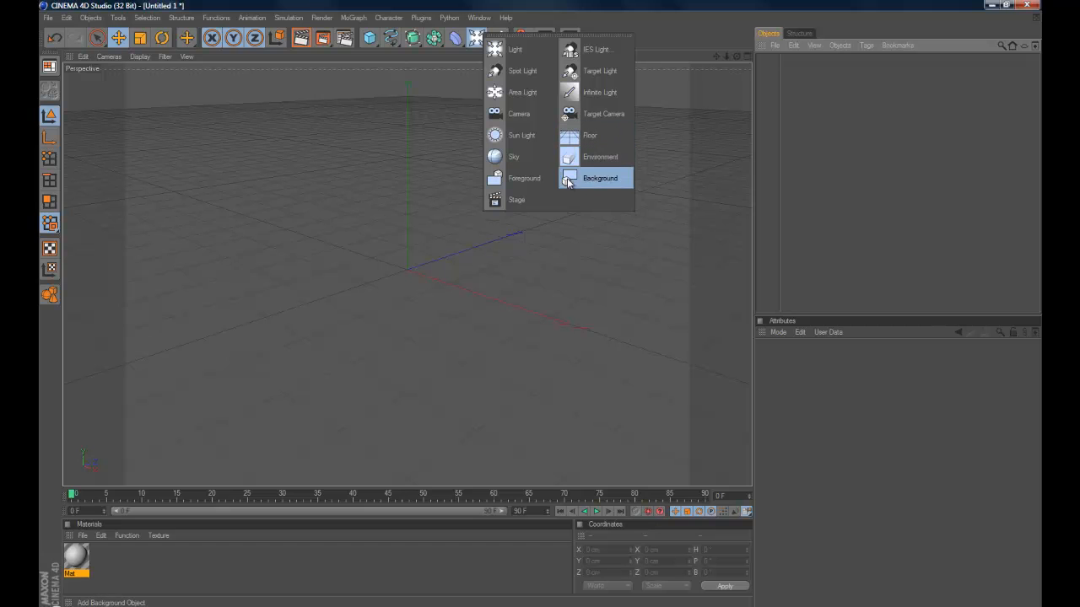
left_click(499, 49)
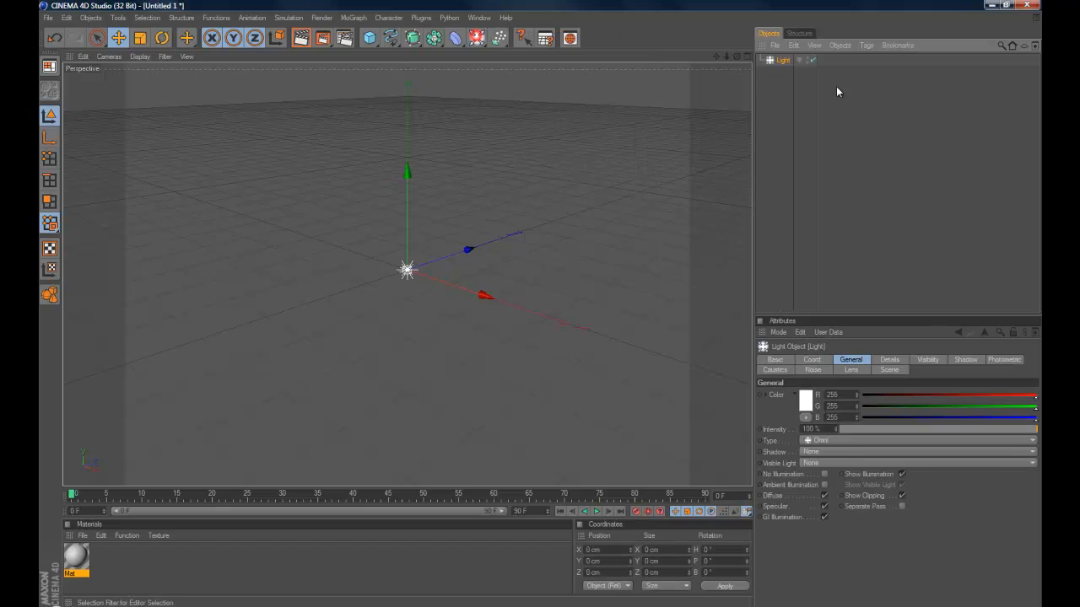
key("Delete")
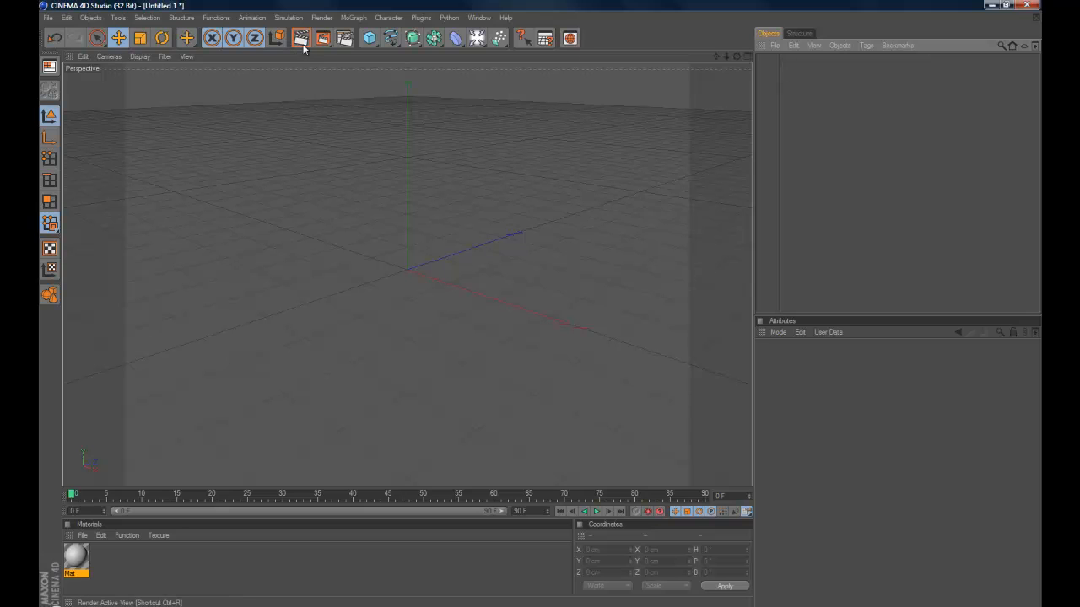
Open the render settings and examine the output size presets for screen, web and film/video
left_click(345, 42)
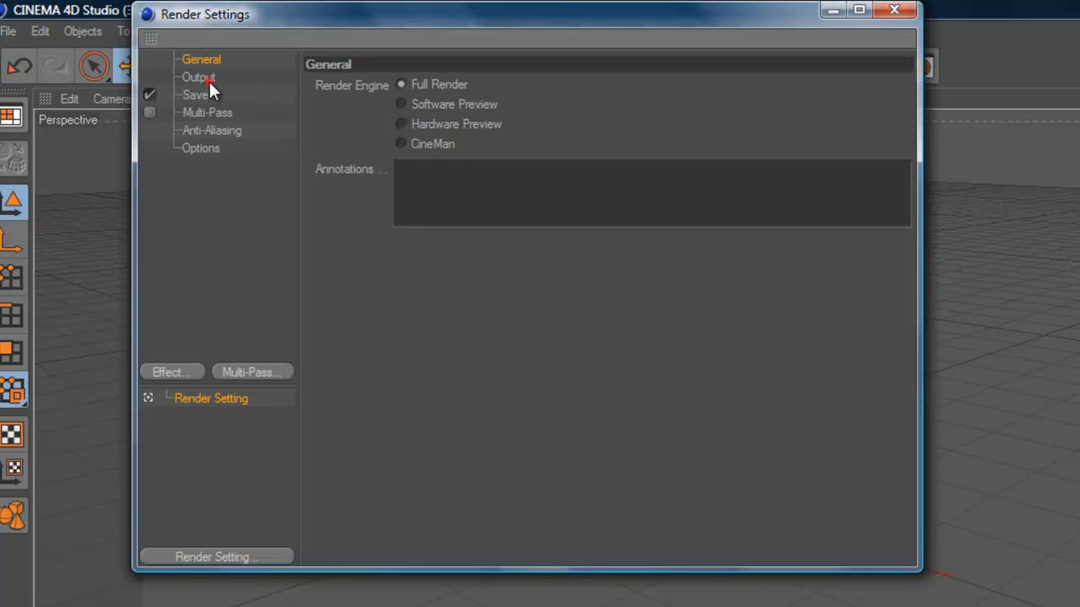
left_click(207, 77)
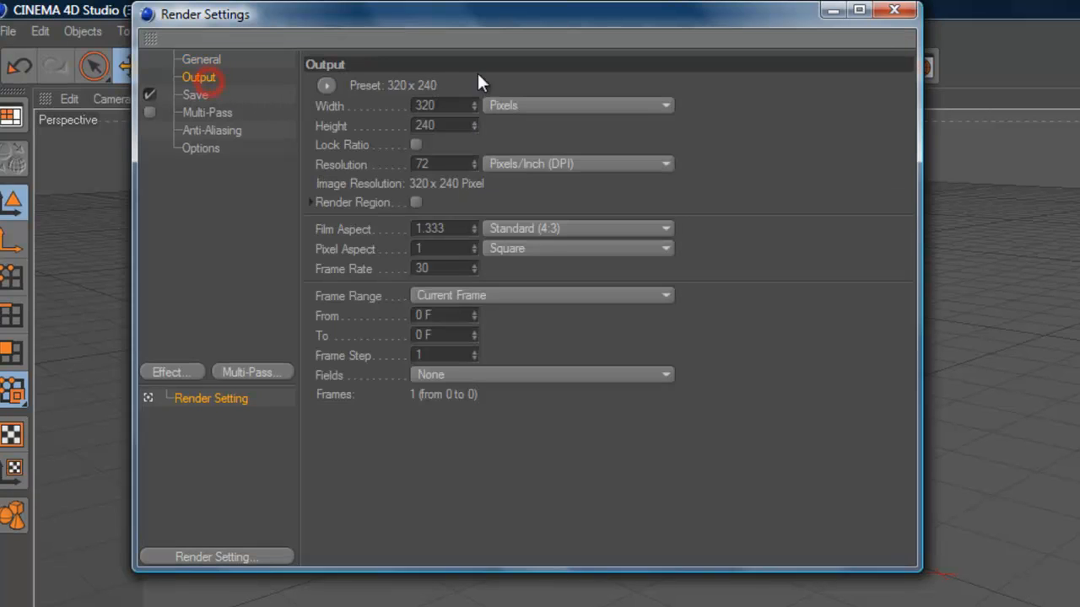
left_click(327, 84)
mouse_move(359, 105)
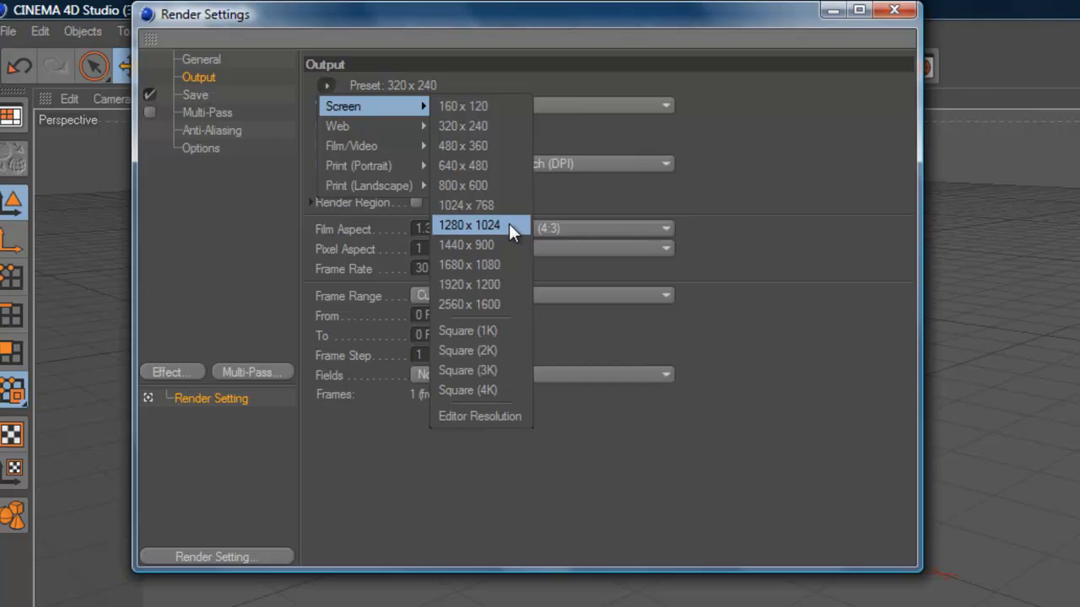
mouse_move(375, 124)
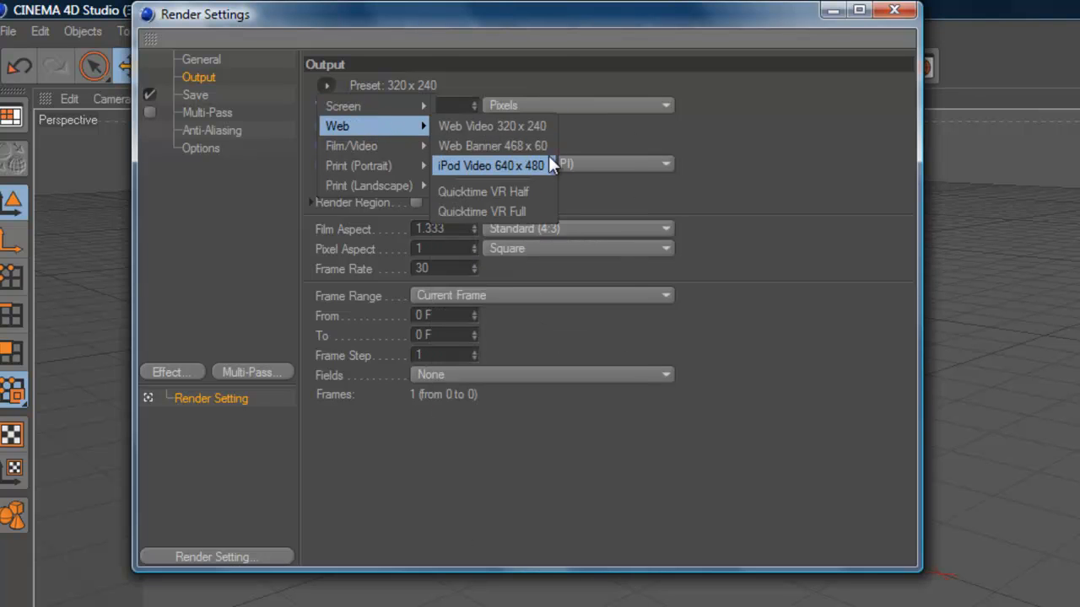
mouse_move(365, 141)
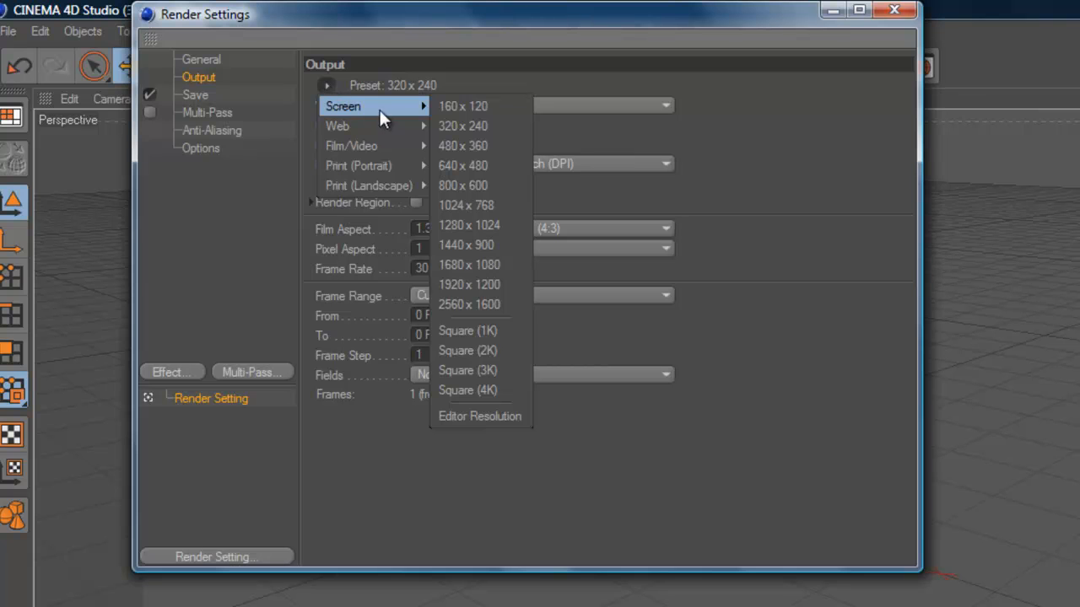
left_click(323, 77)
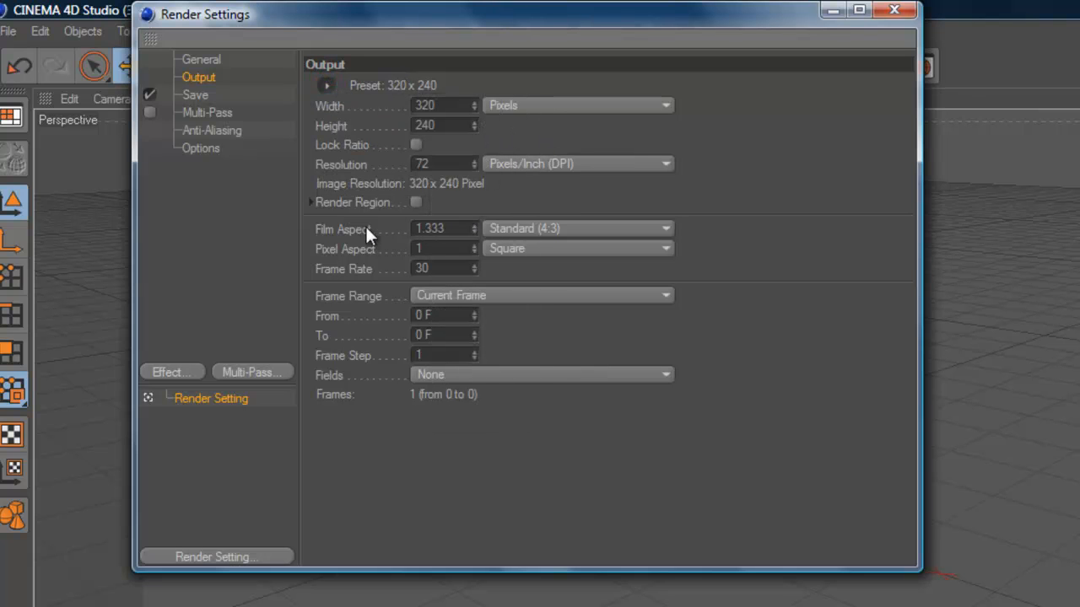
Set the render output's frame range to Manual, from 0 F to 0 F
left_click(481, 293)
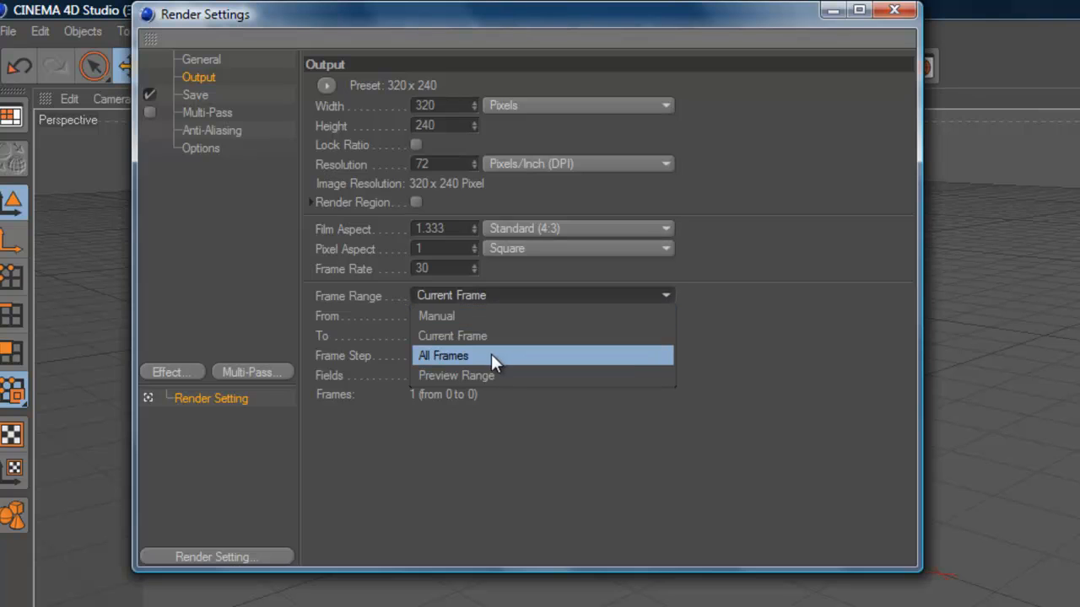
left_click(839, 289)
mouse_move(473, 335)
left_mouse_down()
mouse_move(485, 174)
mouse_move(465, 358)
mouse_move(472, 343)
mouse_move(479, 370)
mouse_move(471, 331)
mouse_move(474, 342)
left_mouse_up()
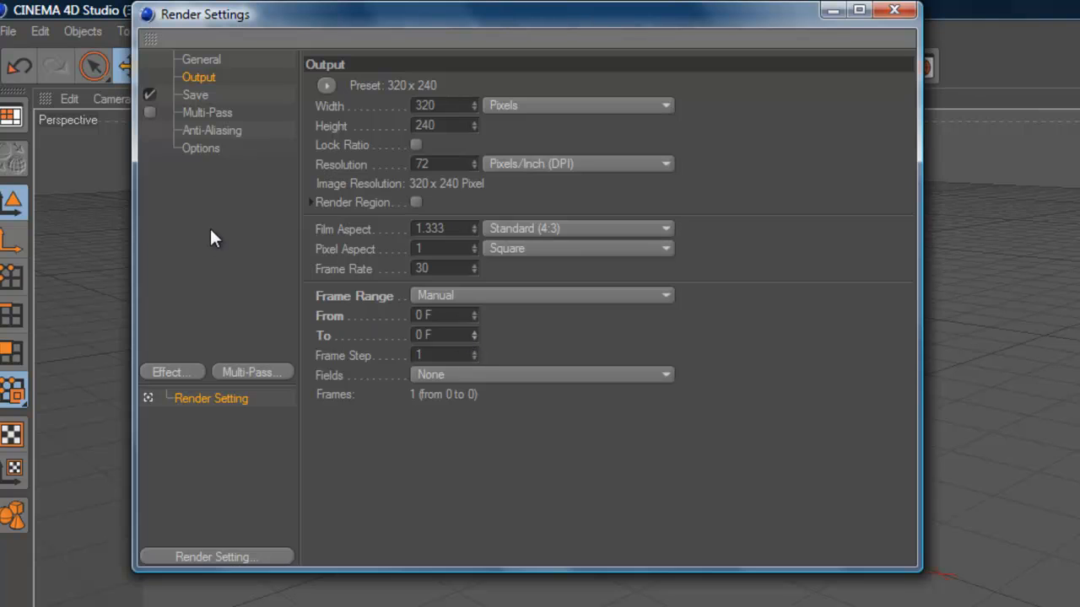
Look through the file formats in the save settings, and turn the alpha channel on and off again
left_click(195, 97)
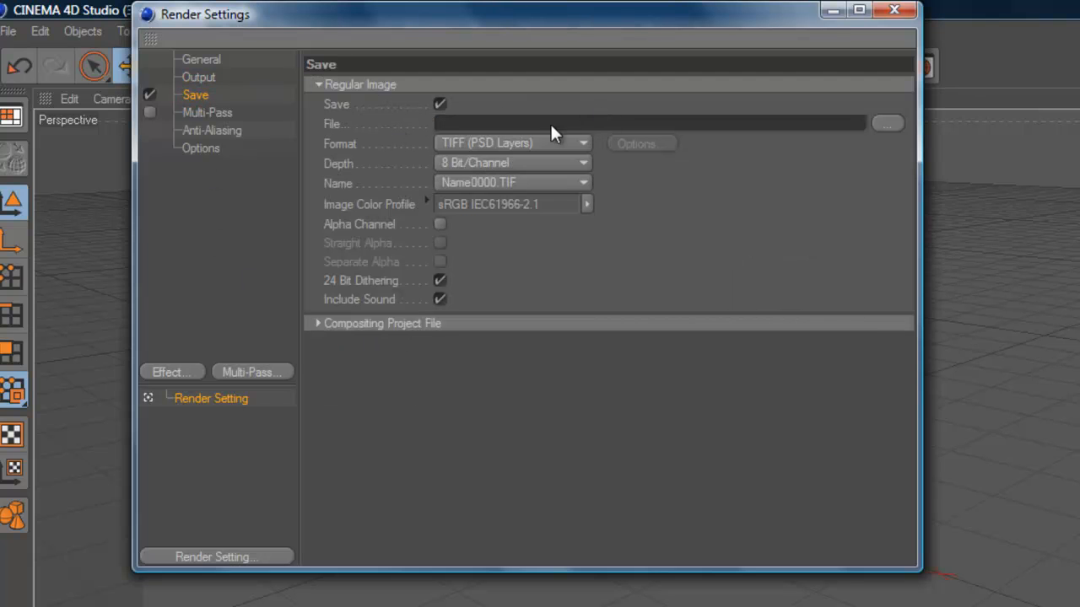
left_click(465, 142)
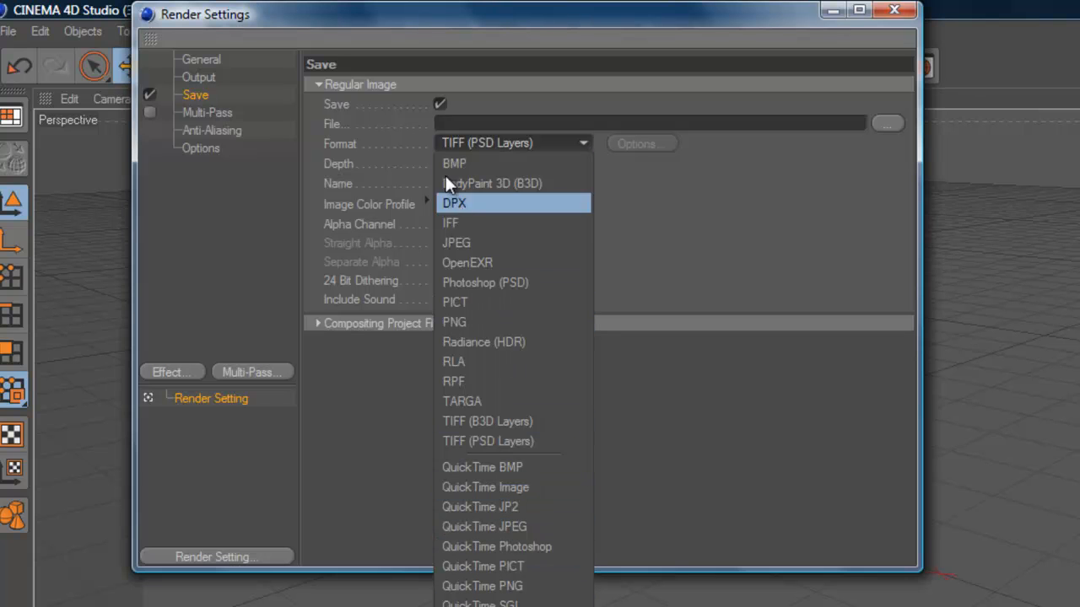
left_click(402, 127)
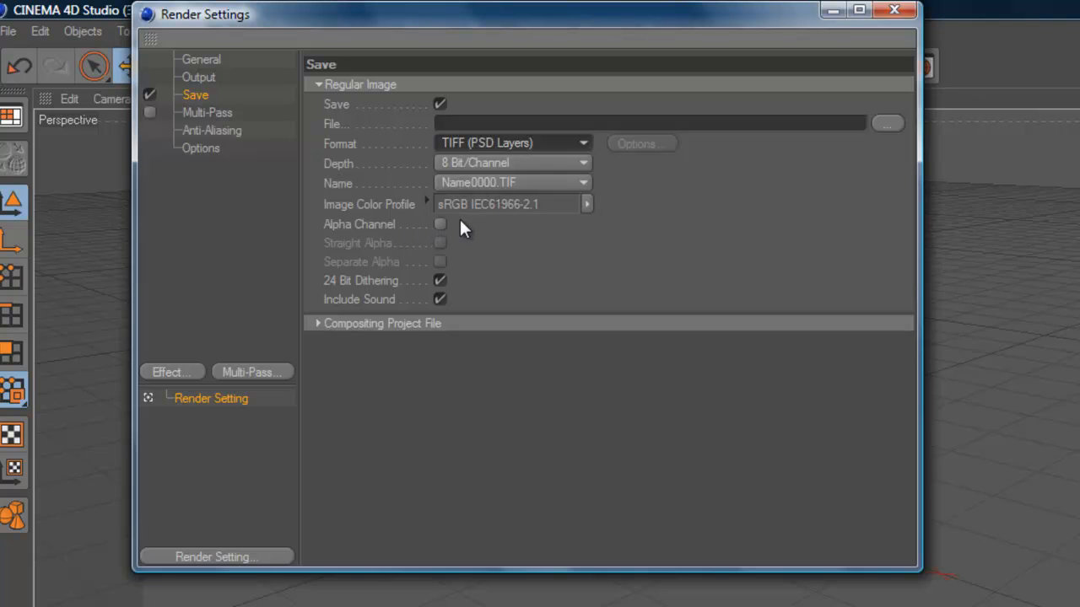
left_click(513, 144)
left_click(516, 145)
left_click(441, 225)
left_click(441, 225)
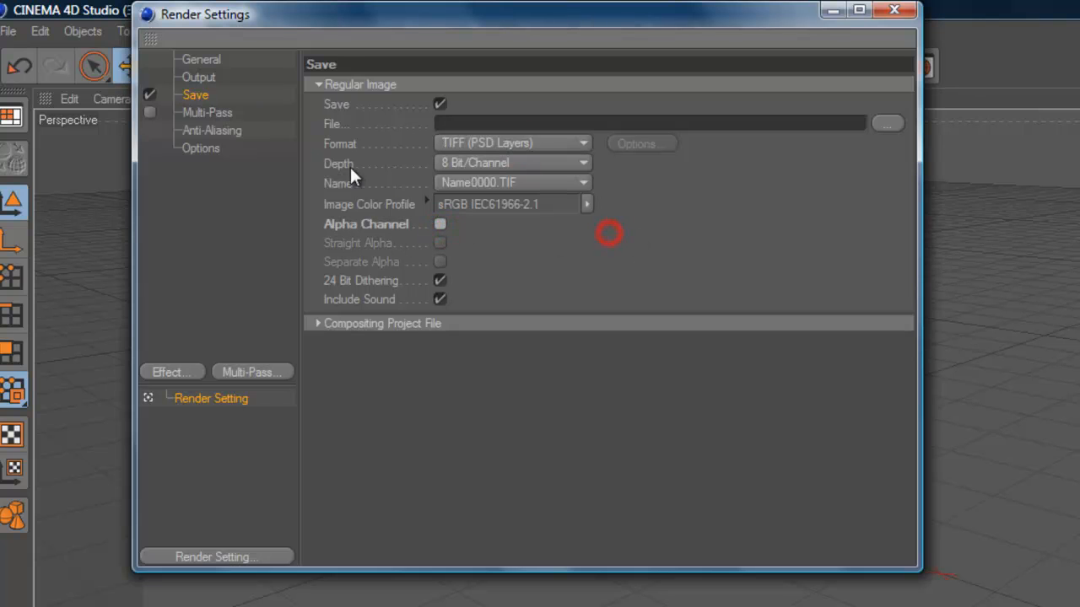
Display the multi-pass and anti-aliasing settings, and keep the current Windows color scheme with the option to be asked again
left_click(211, 112)
left_click(208, 130)
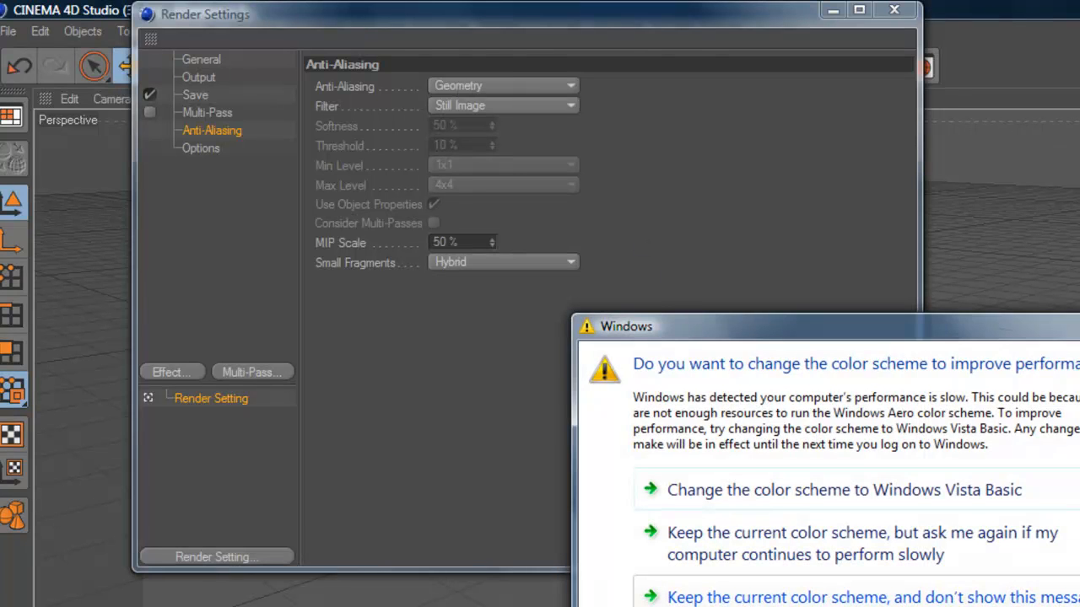
left_click(774, 534)
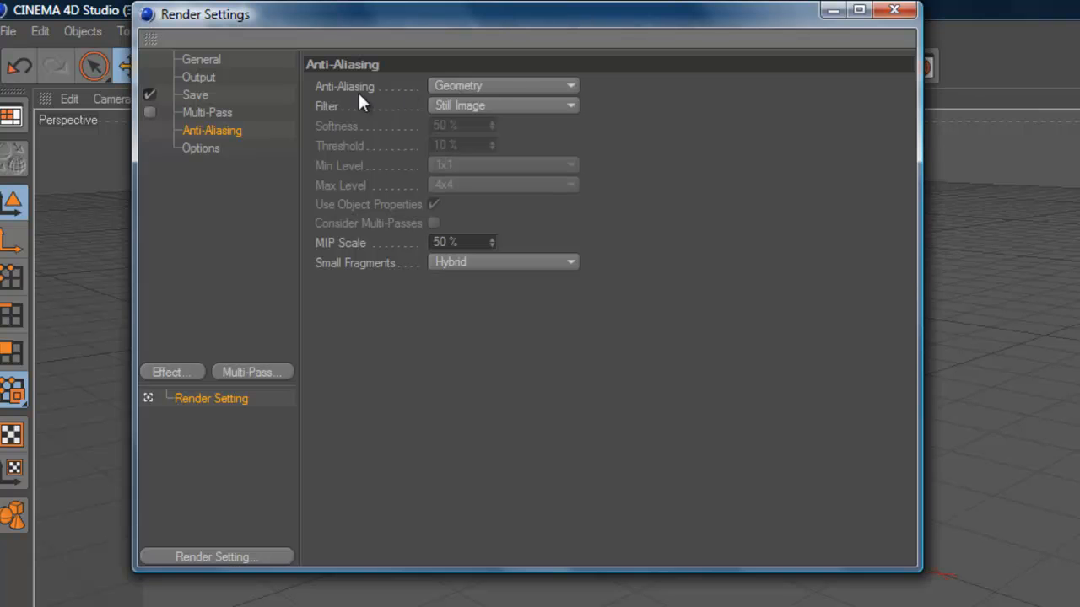
Set the anti-aliasing to Best and look through the maximum level options
left_click(472, 85)
left_click(467, 146)
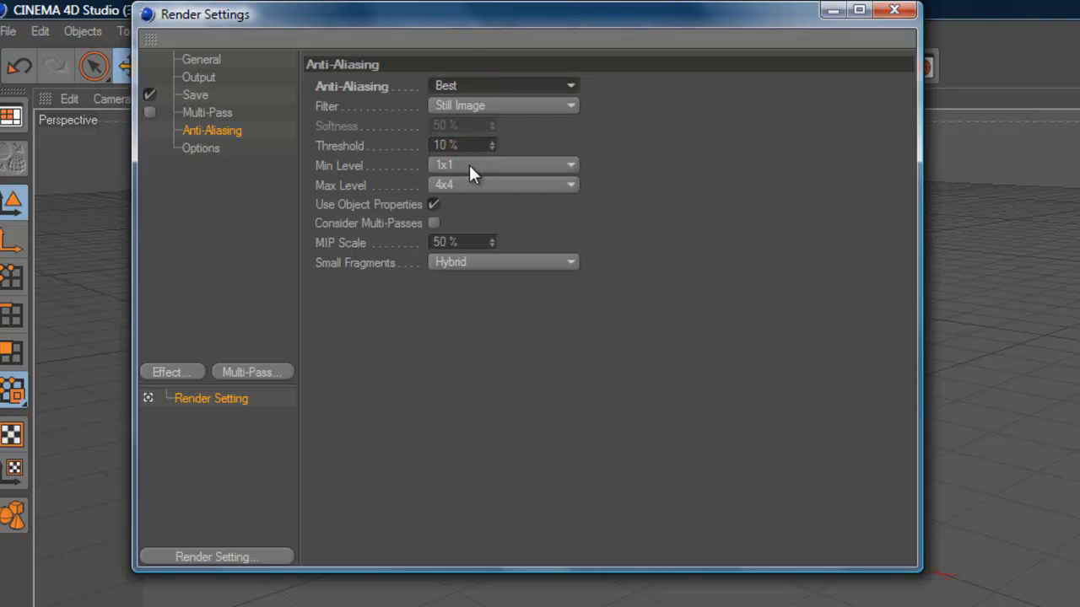
left_click(466, 184)
left_click(467, 184)
left_click(633, 187)
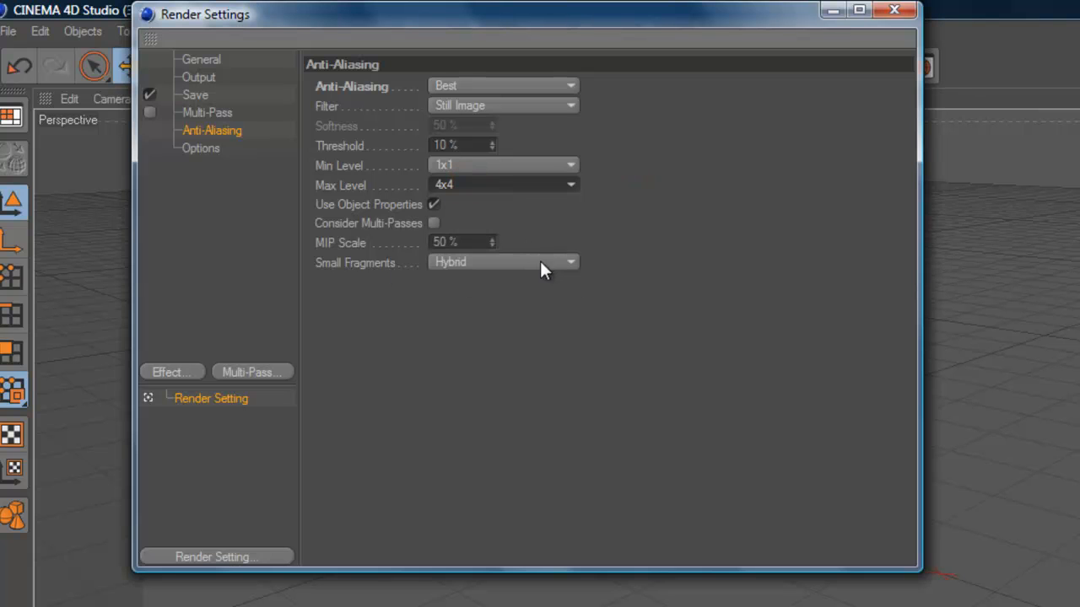
Add the Ambient Occlusion and Global Illumination effects to the render settings
left_click(165, 372)
left_click(261, 494)
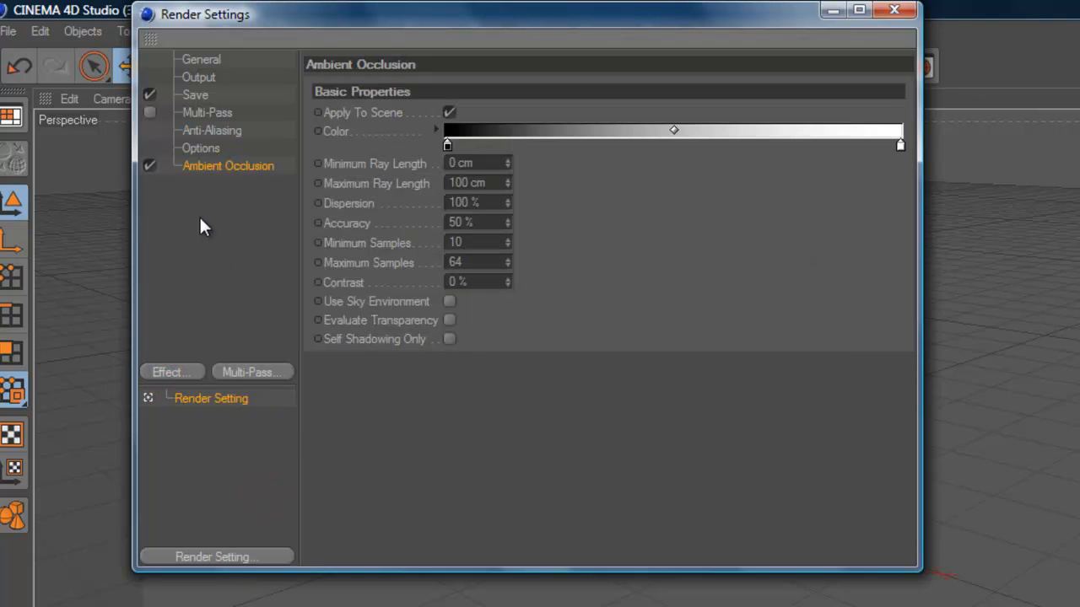
left_click(173, 370)
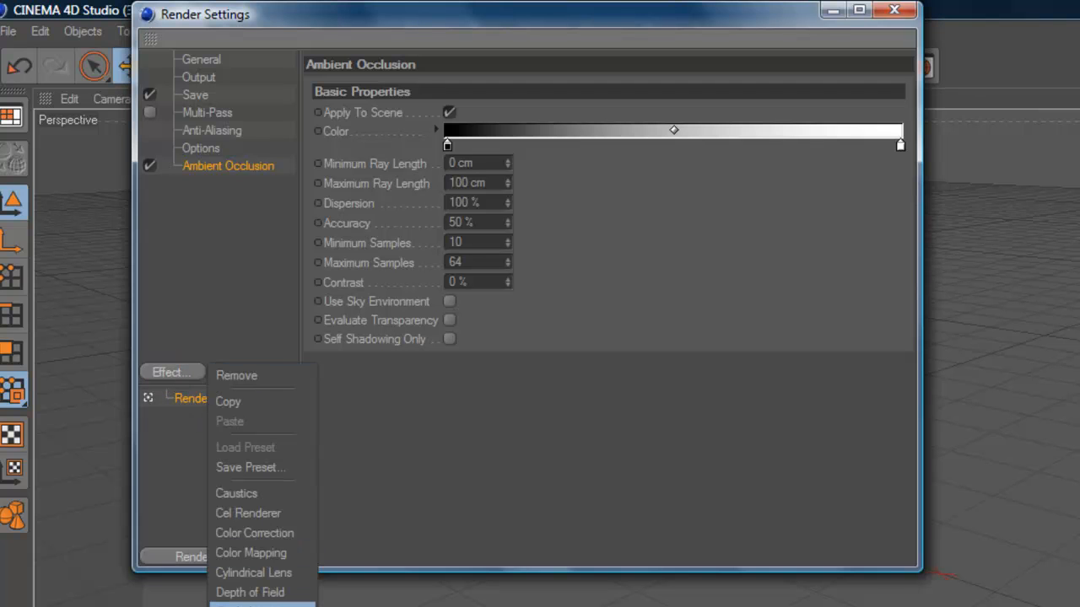
left_click(262, 603)
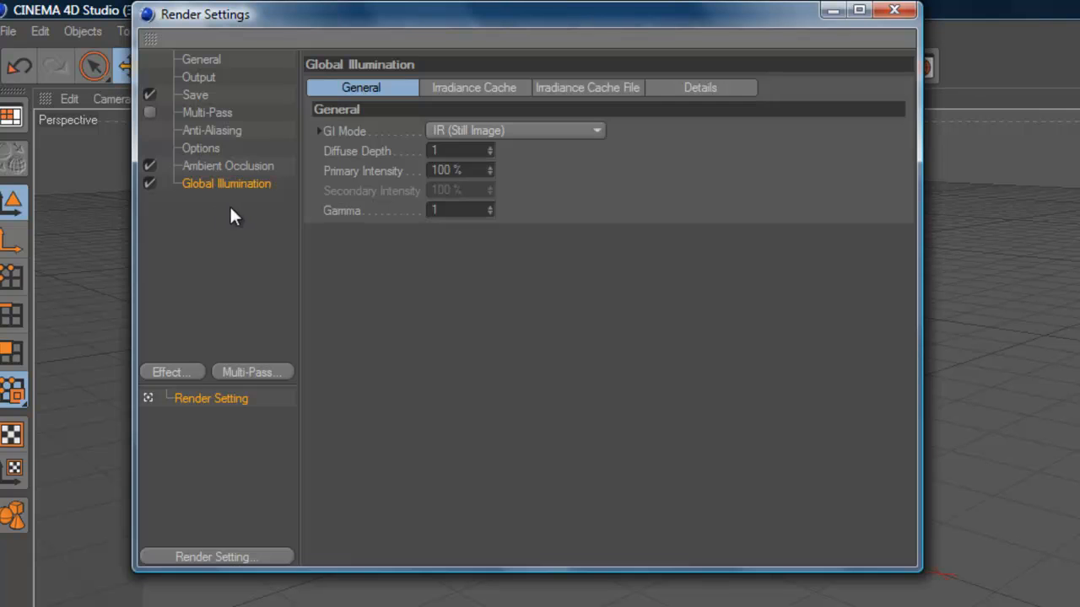
Review the Ambient Occlusion and Global Illumination settings, disable both effects and close the render settings
left_click(222, 166)
left_click(221, 183)
left_click(225, 167)
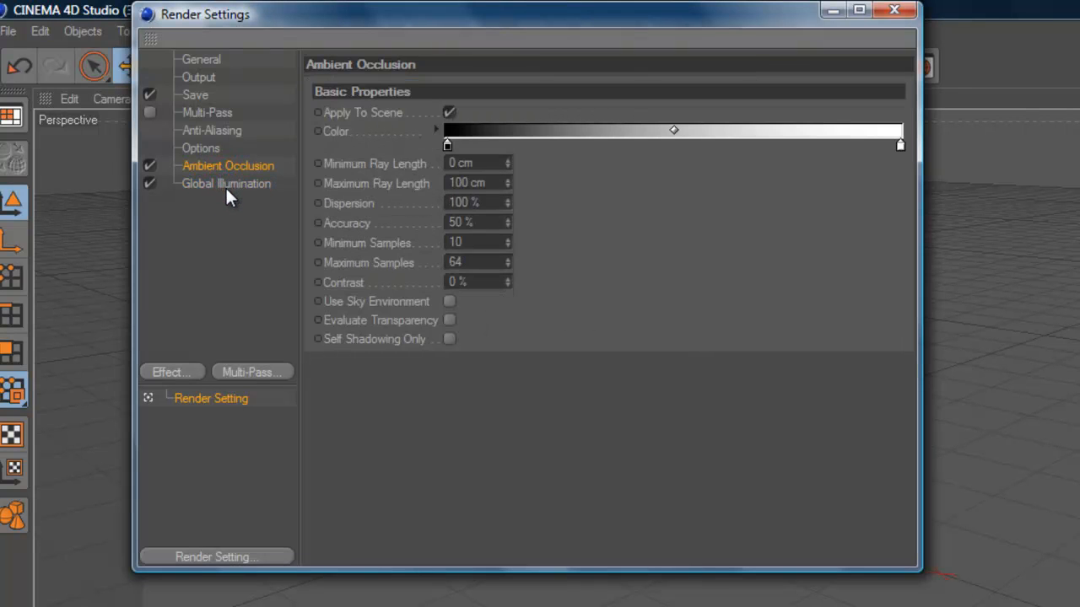
left_click(226, 186)
left_click(223, 223)
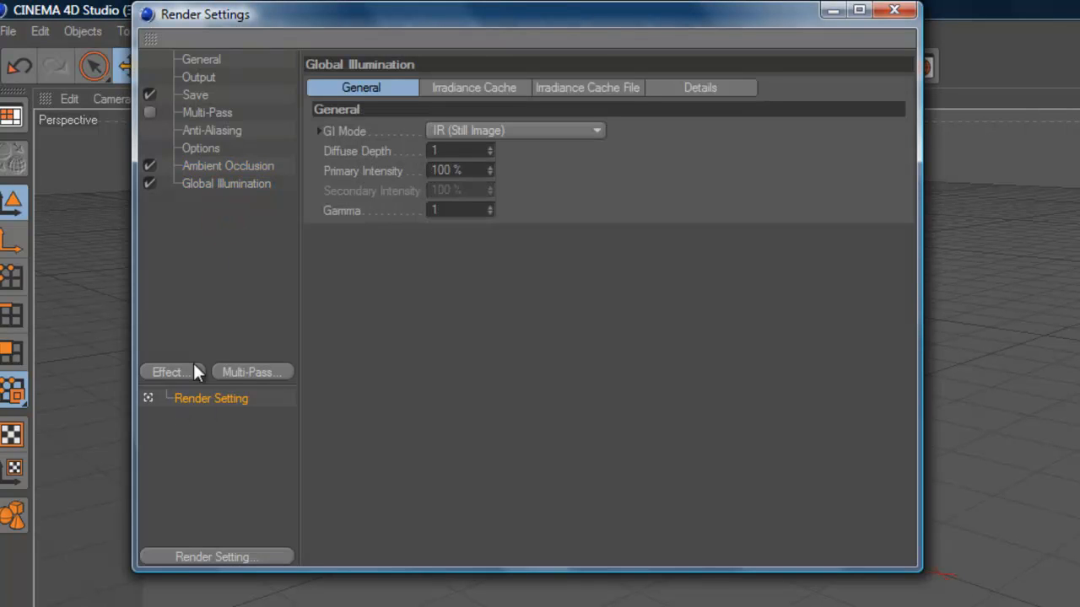
left_click(150, 183)
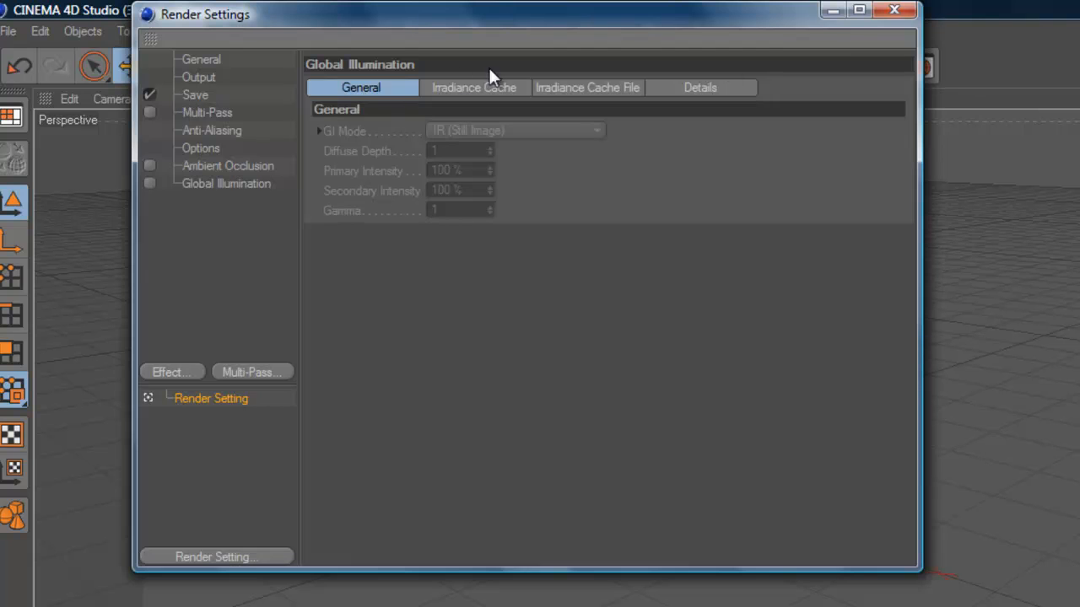
left_click(894, 11)
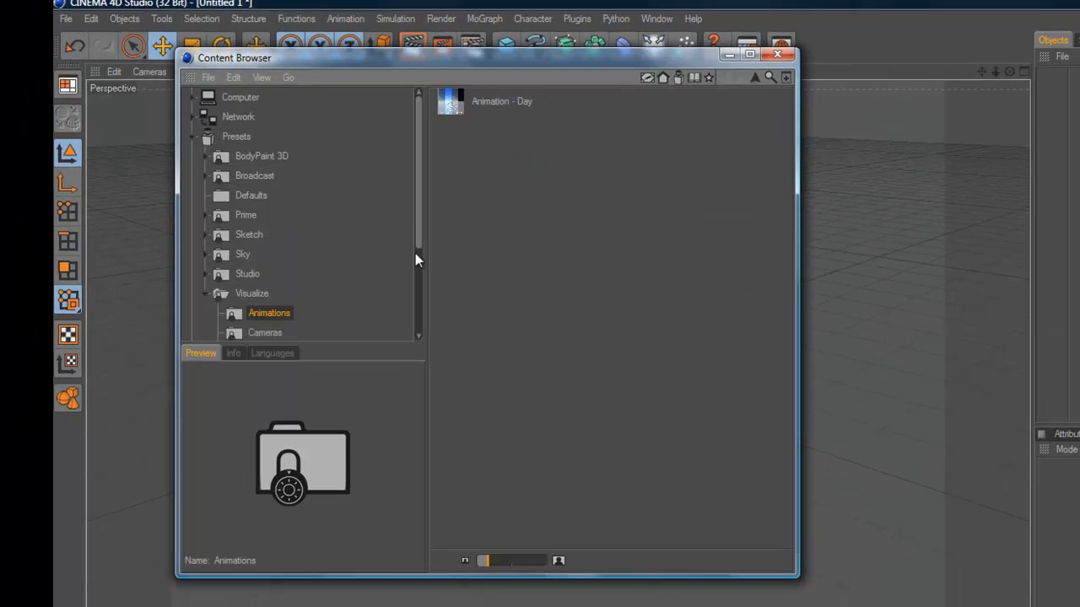
Browse the preset library to the Prime Humans folder and preview its two human figure models
scroll(282, 156, "down", 4)
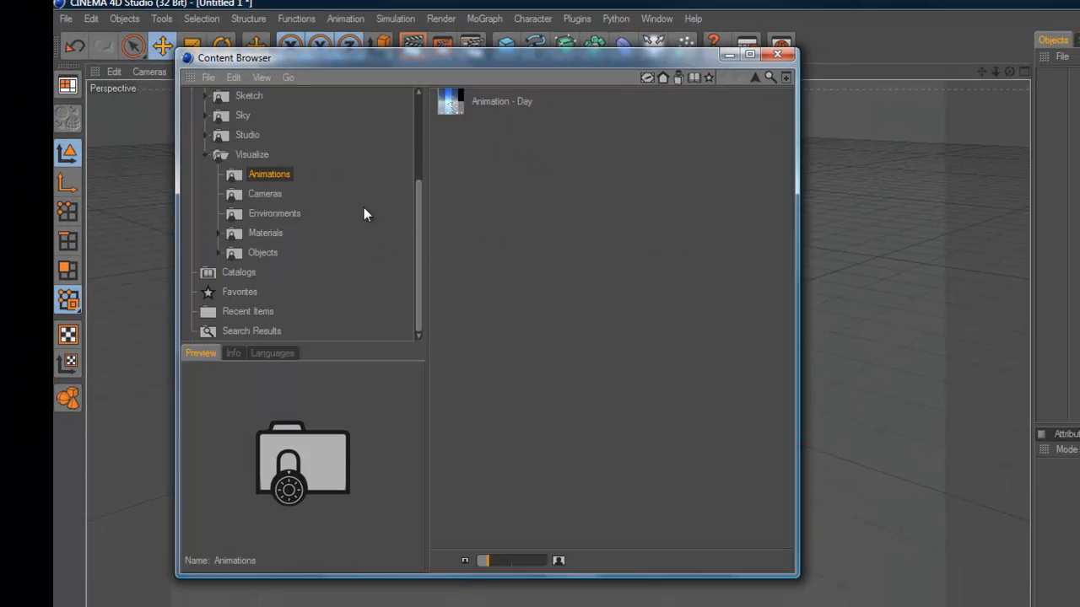
left_click_drag(419, 246, 417, 158)
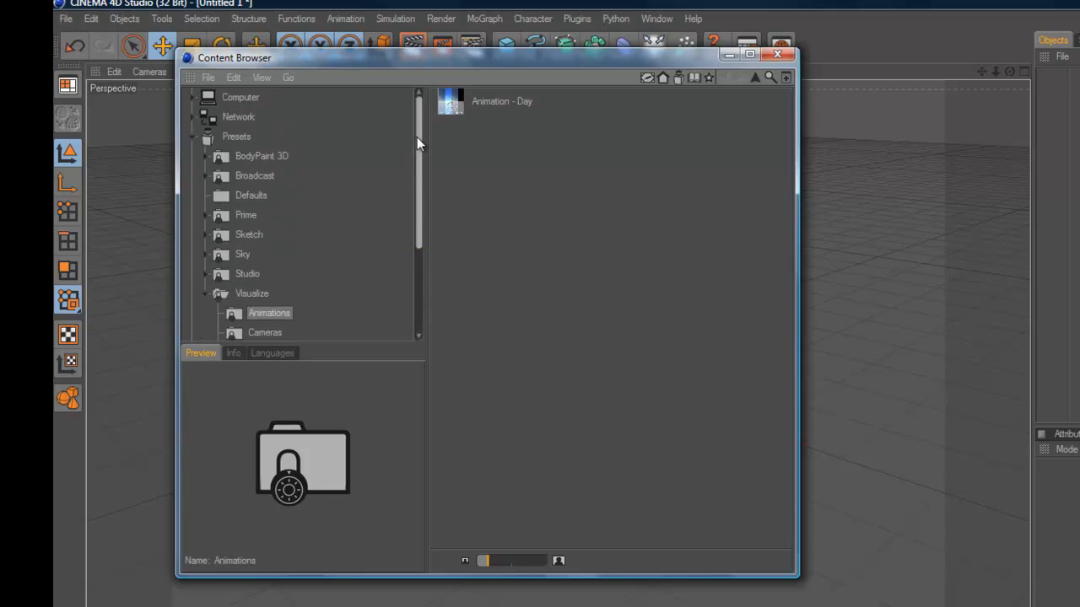
left_click(205, 215)
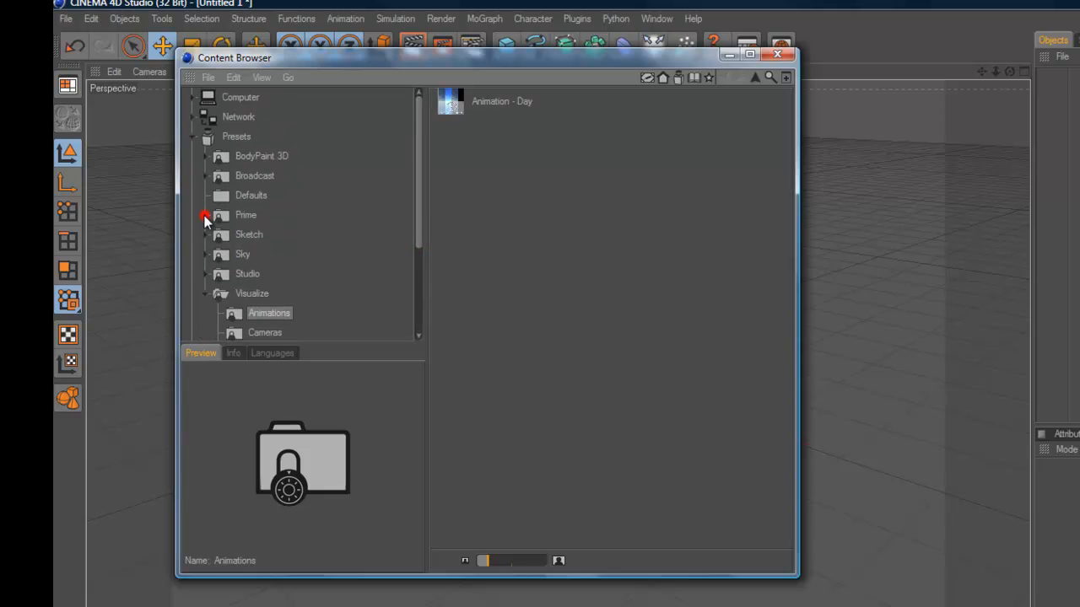
left_click(253, 254)
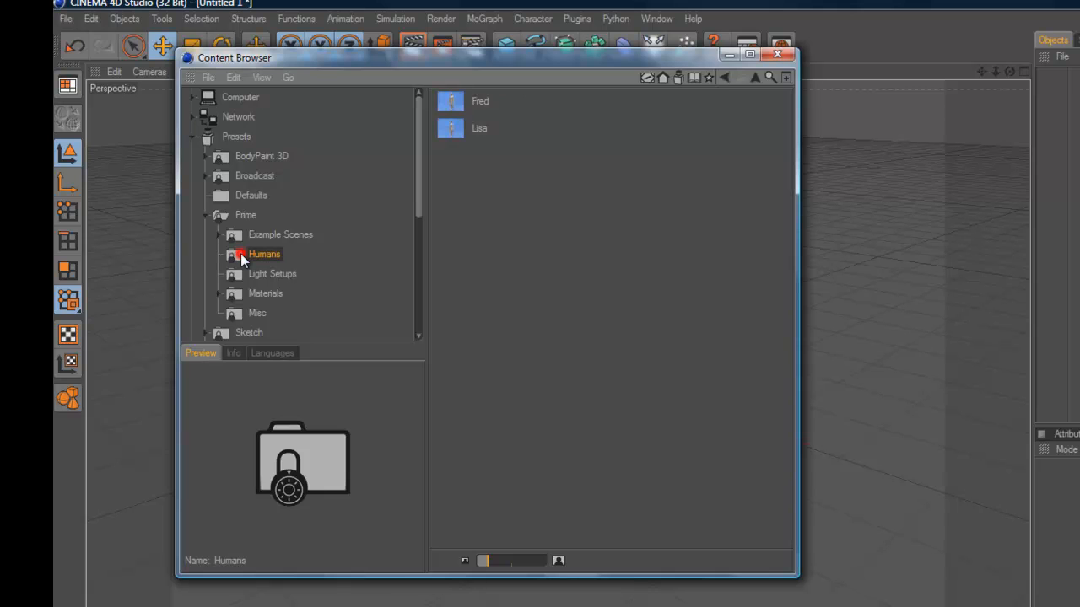
left_click(479, 102)
left_click(481, 126)
left_click(483, 111)
left_click(485, 127)
left_click(487, 109)
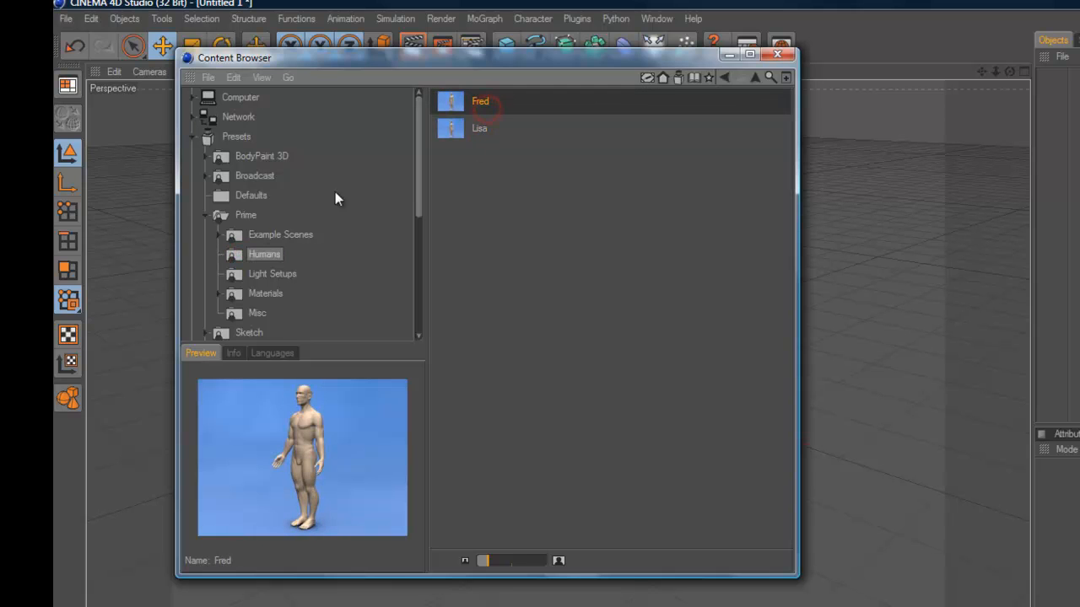
Look through the Prime Light Setups and the Backgrounds and Basic material presets, previewing the Circular 002 background
left_click(257, 274)
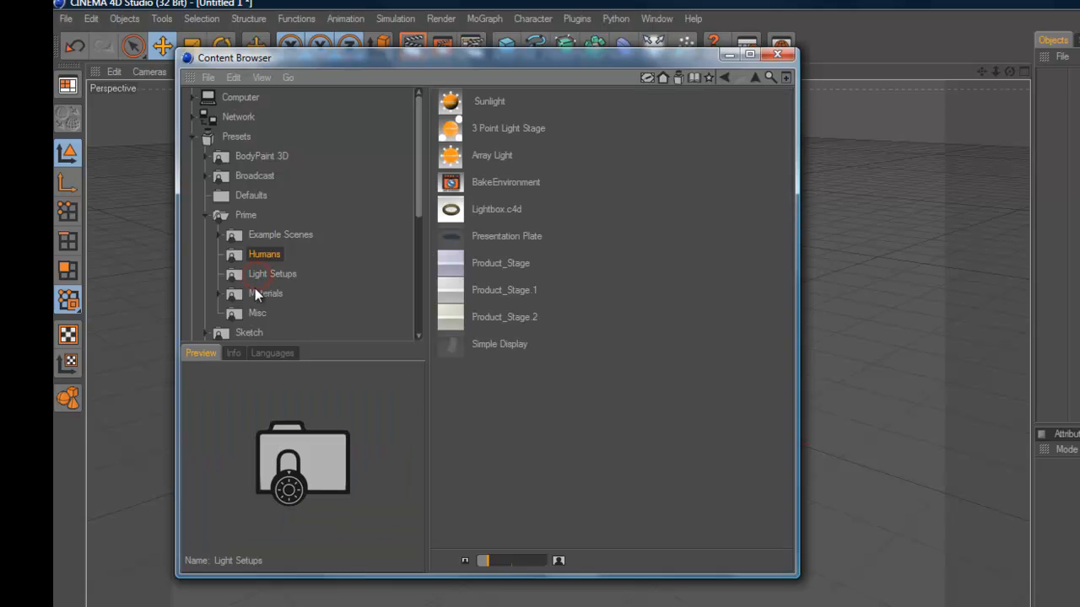
left_click(255, 290)
double_click(483, 105)
left_click(493, 129)
scroll(558, 329, "down", 3)
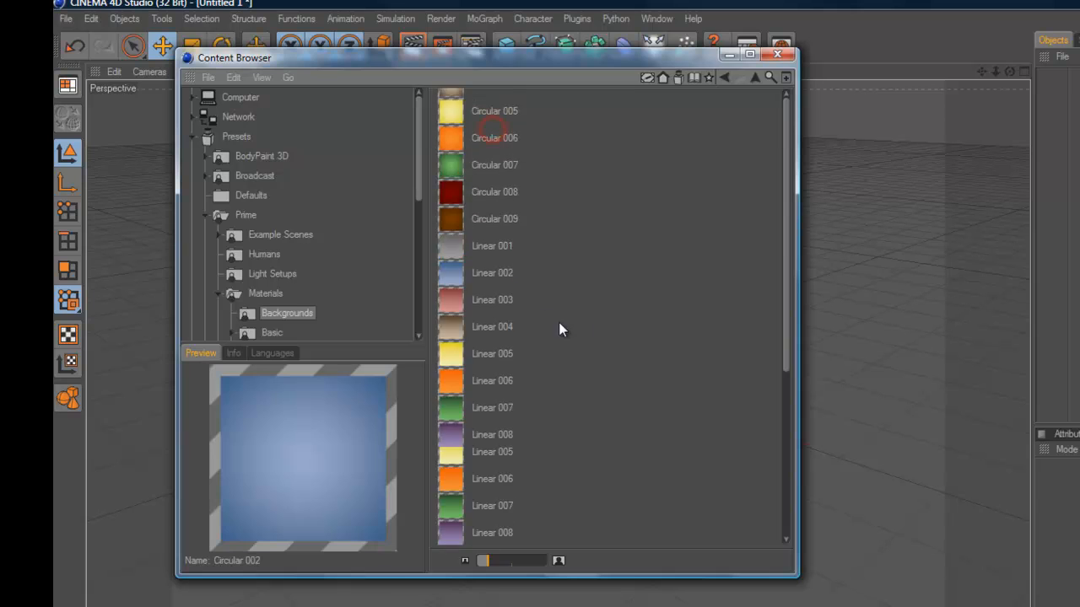
scroll(650, 334, "down", 3)
left_click(477, 315)
left_click(481, 368)
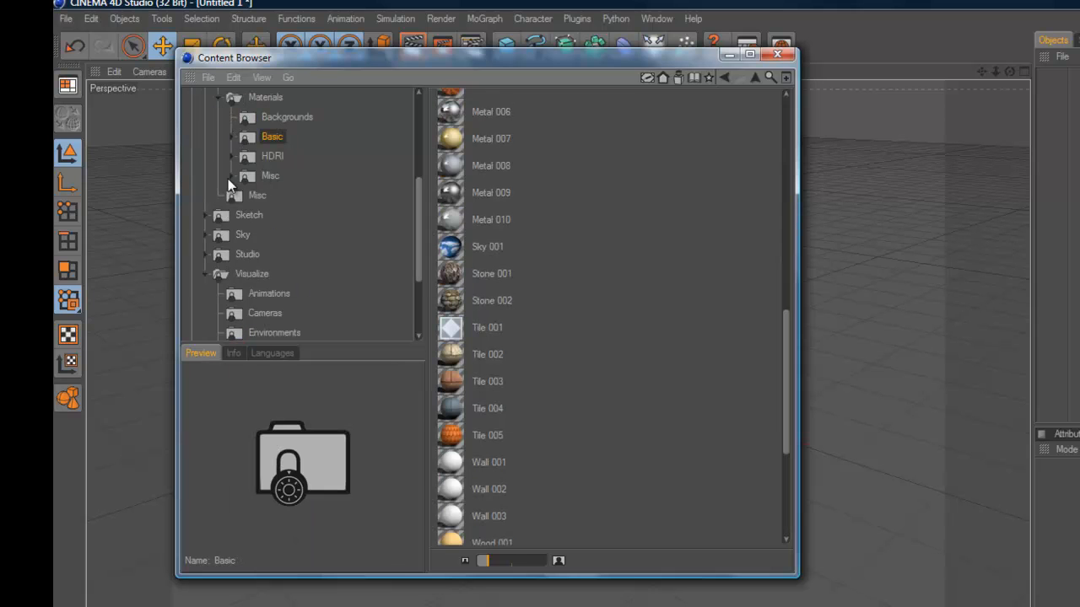
Expand the Misc folder of the Prime materials and preview the Banji 2 Colors material
left_click(229, 176)
left_click(268, 176)
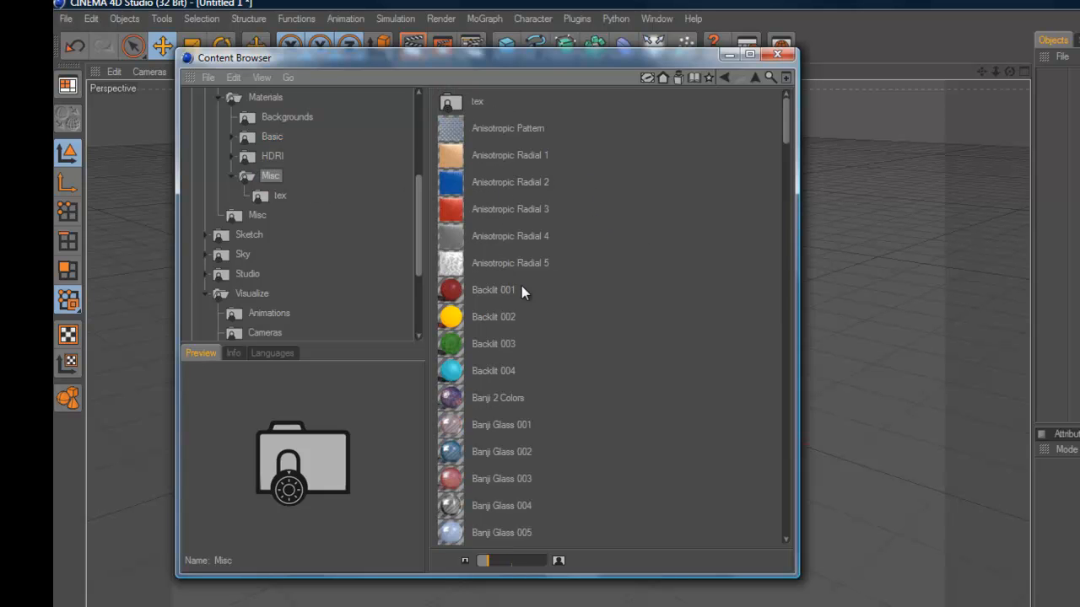
scroll(506, 291, "down", 3)
left_click(510, 297)
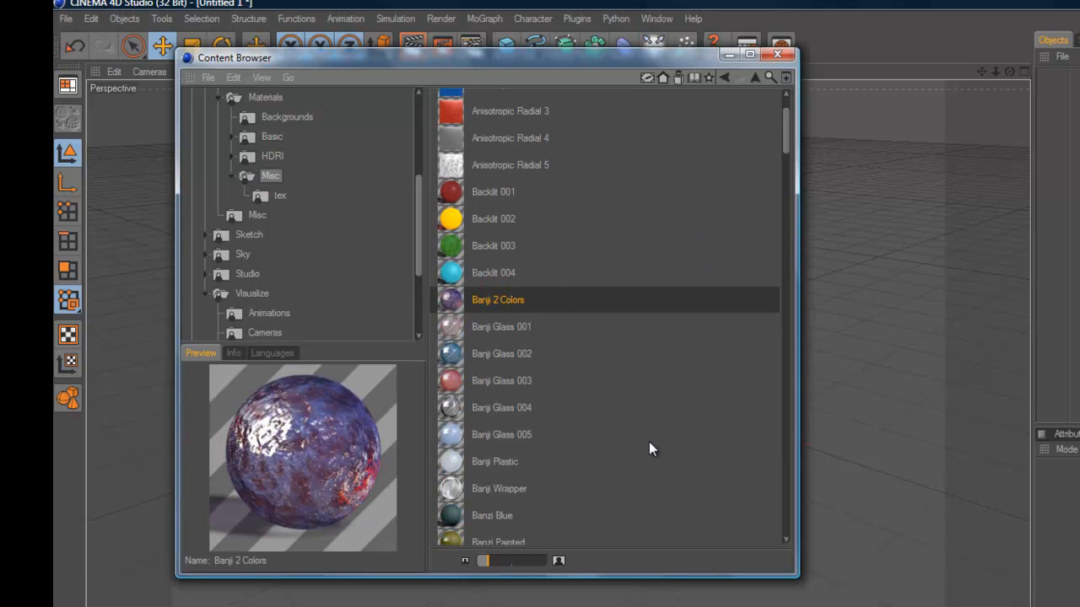
Preview the Misc materials one by one from Banji Glass 001 to Banzi Reflective 001, and close the Content Browser
key("Down")
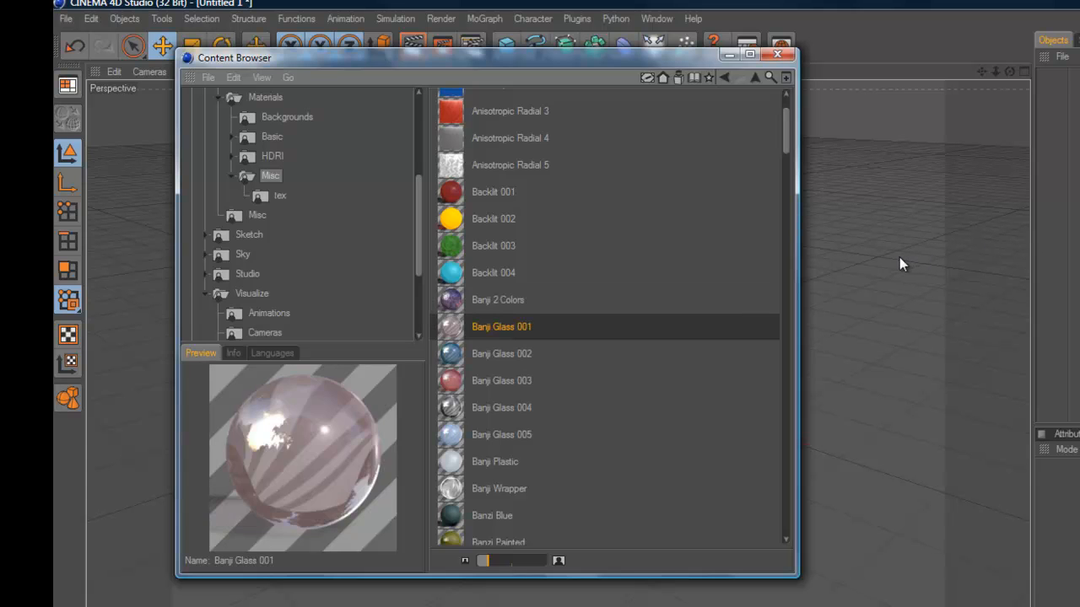
key("Down")
key("Down")
key("Down")
key("Down")
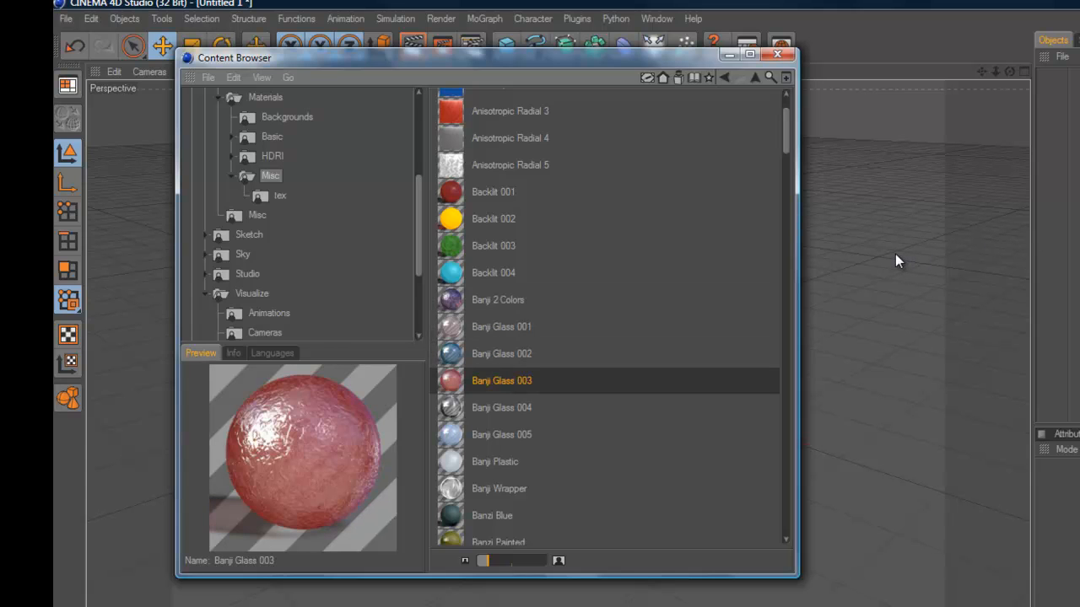
key("Down")
key("Down")
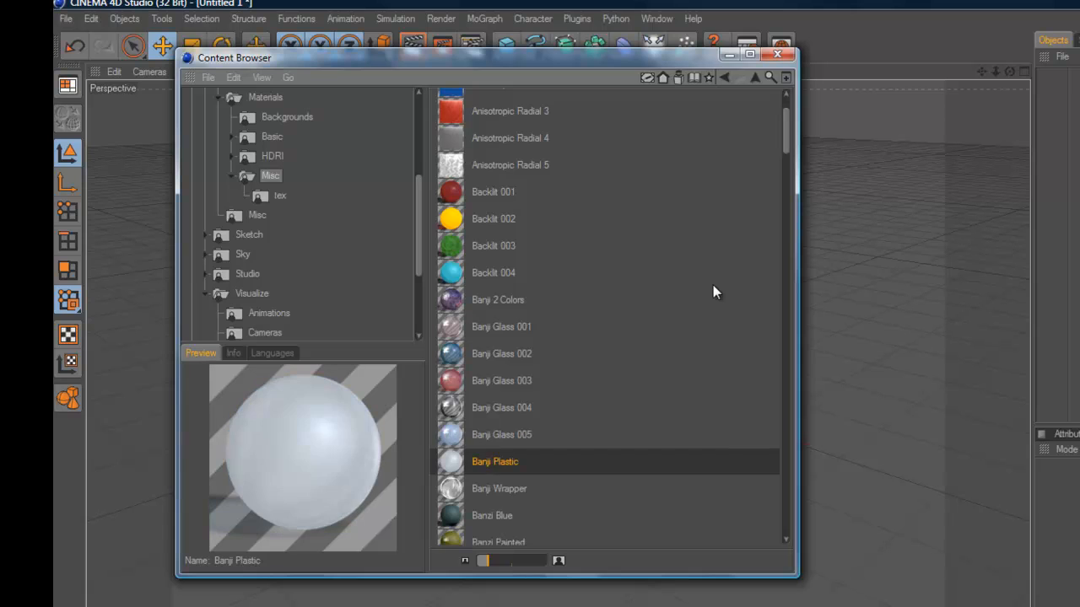
key("Down")
key("Up")
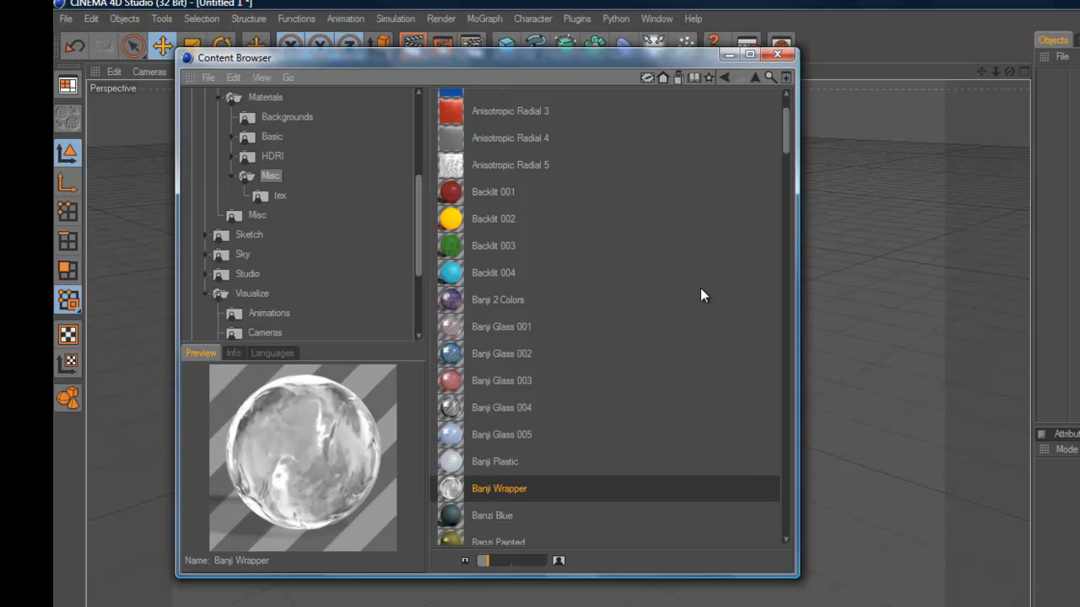
key("Down")
key("Down")
key("Down")
key("Down")
key("Down")
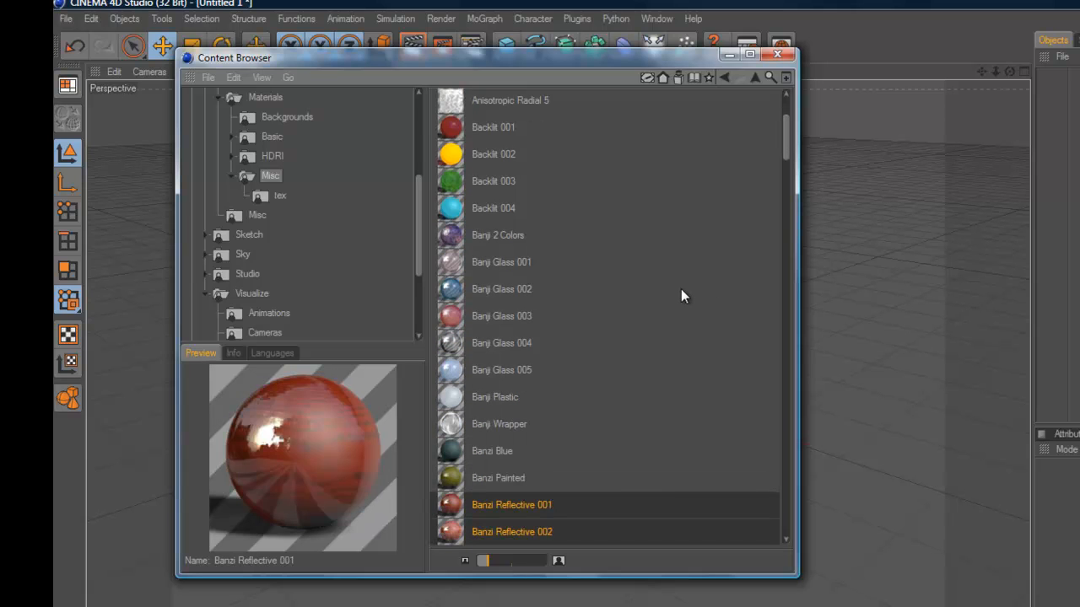
left_click(777, 54)
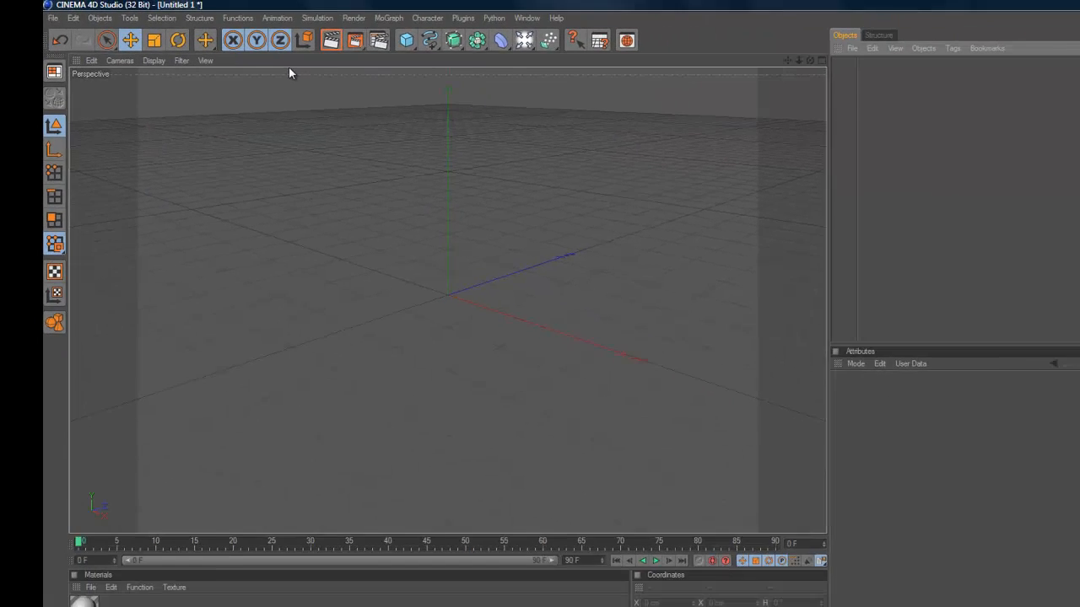
Create a new empty document
left_click(48, 17)
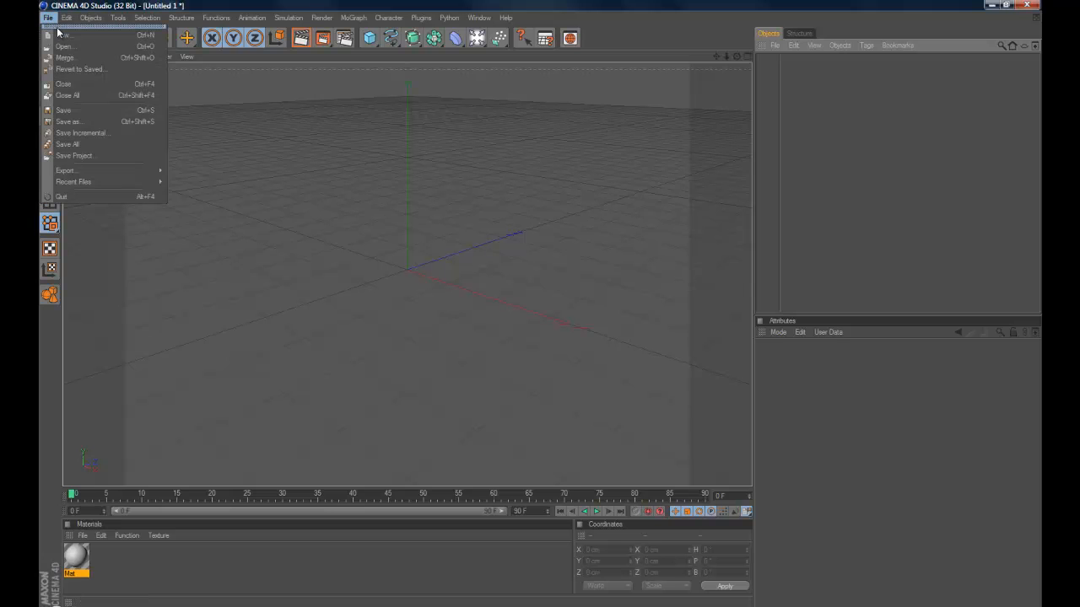
left_click(63, 35)
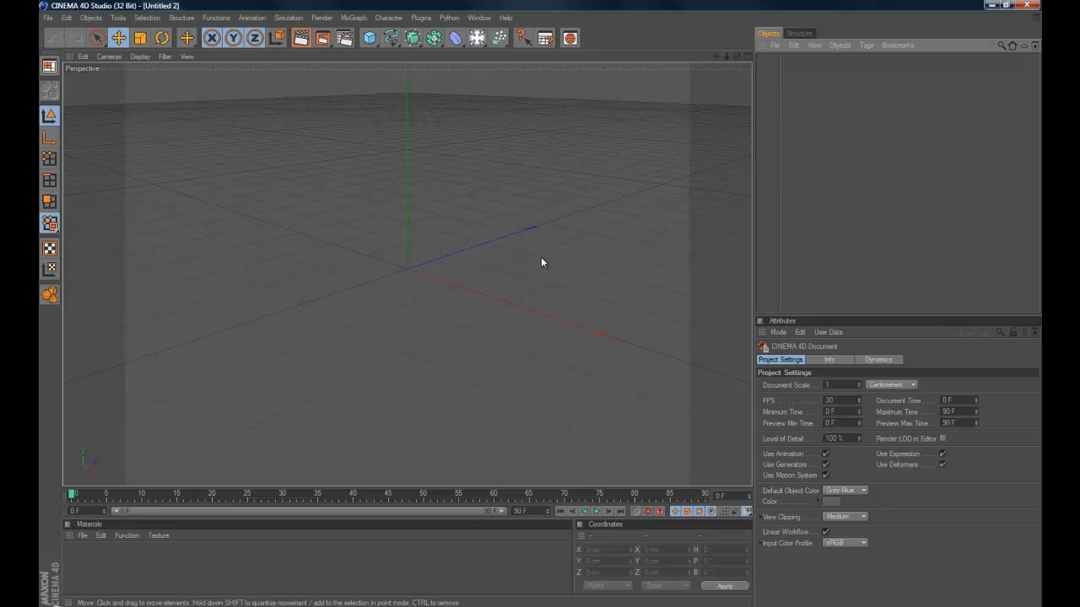
mouse_move(537, 261)
left_mouse_down("alt")
mouse_move(539, 306)
mouse_move(520, 228)
left_mouse_up("alt")
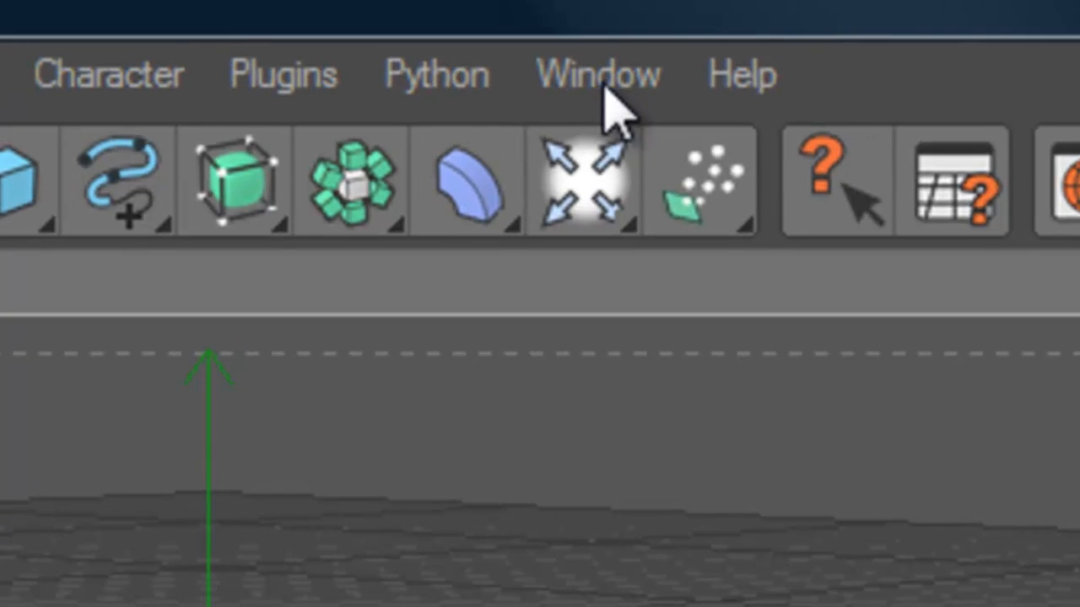
Switch to the Untitled 1 document, look through the file commands, and return to the Untitled 2 document
left_click(604, 83)
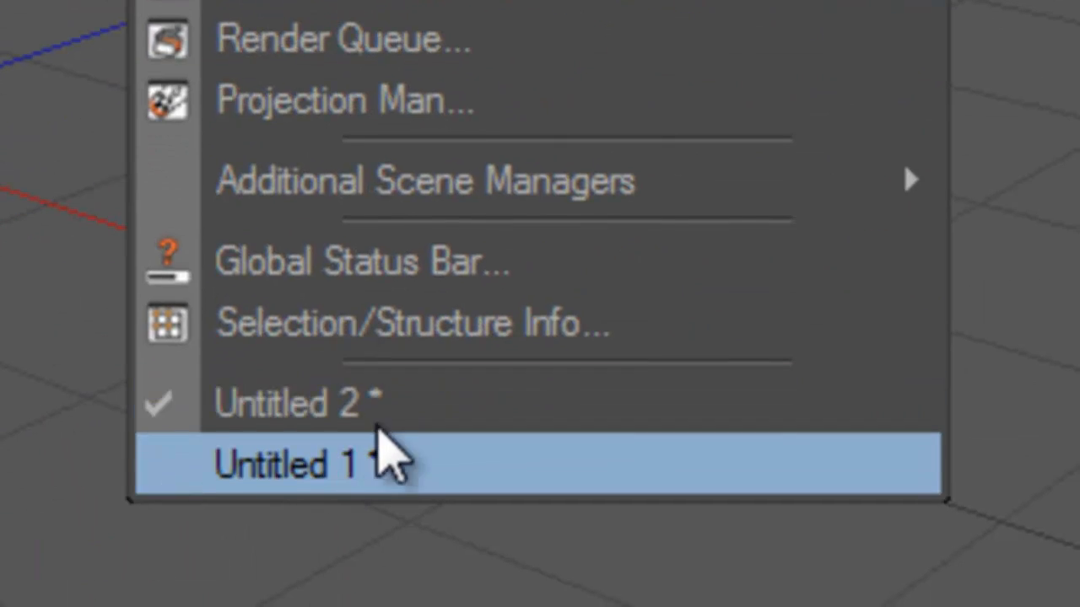
left_click(376, 451)
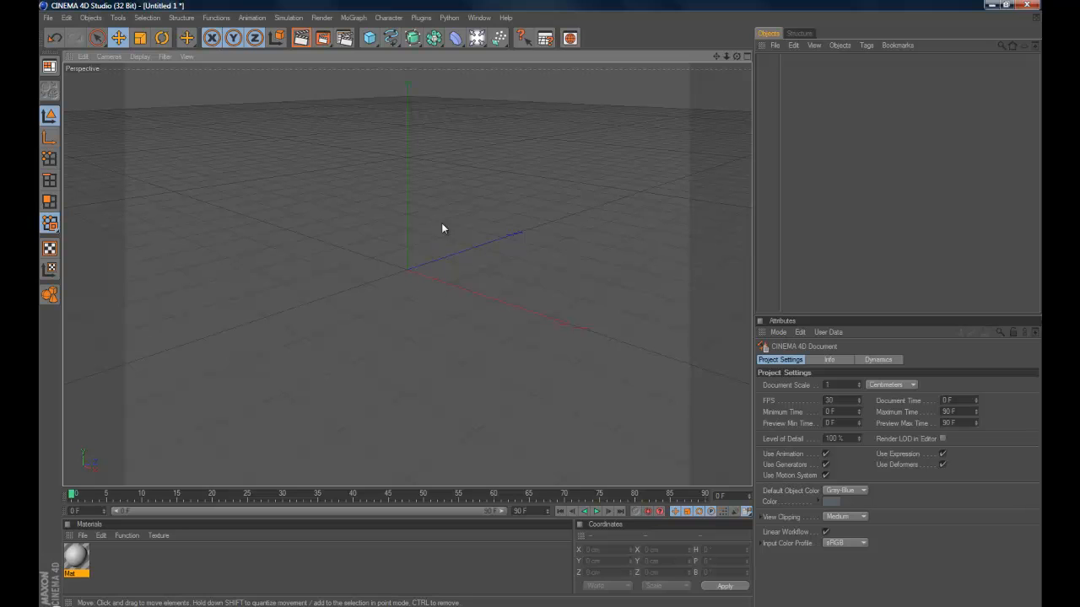
left_click(48, 17)
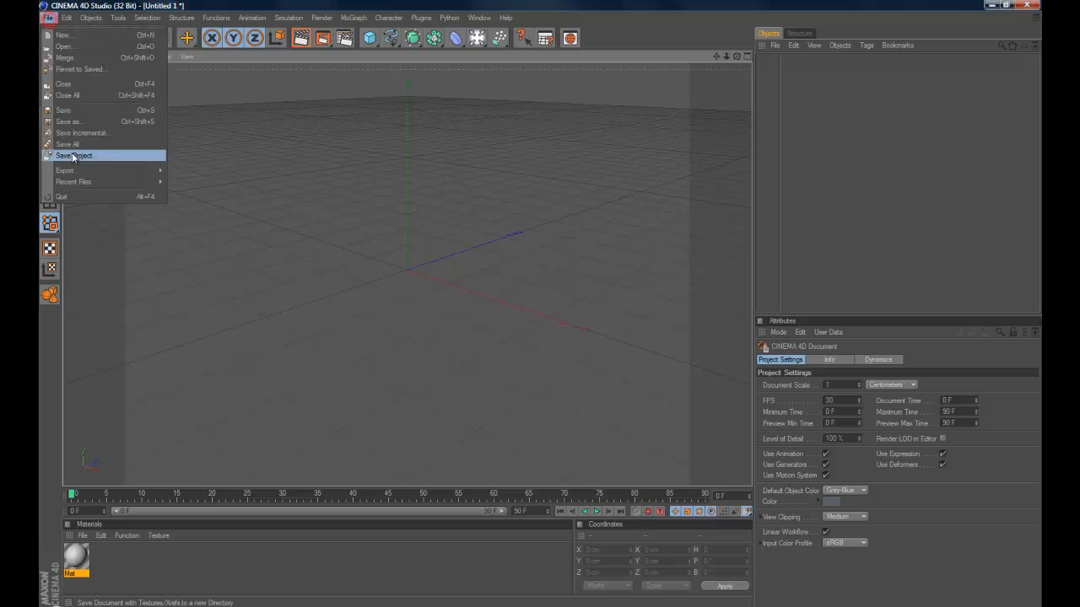
key("Escape")
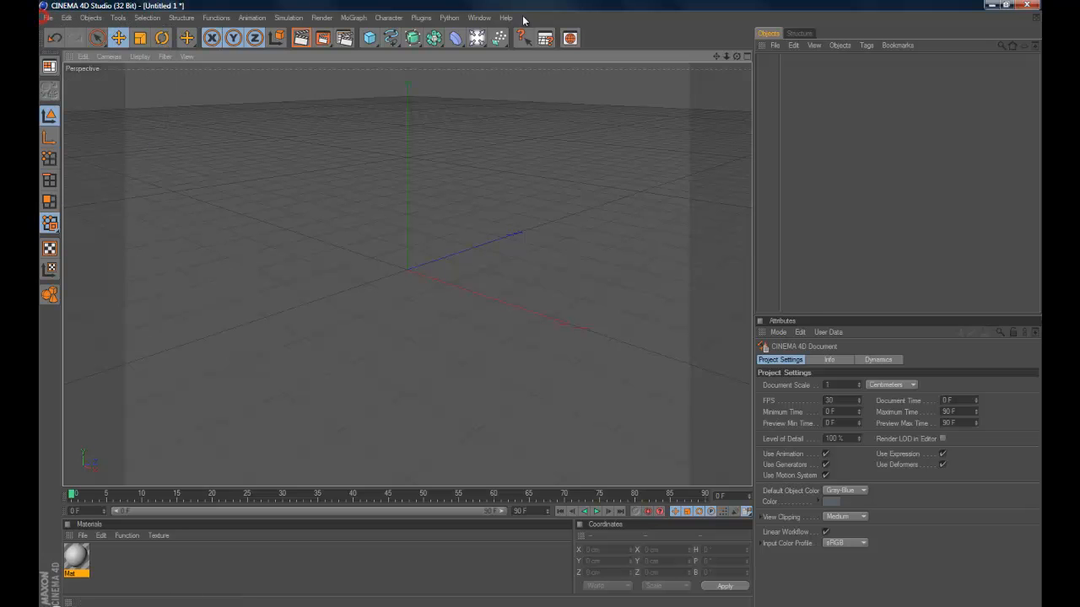
left_click(479, 17)
left_click(512, 319)
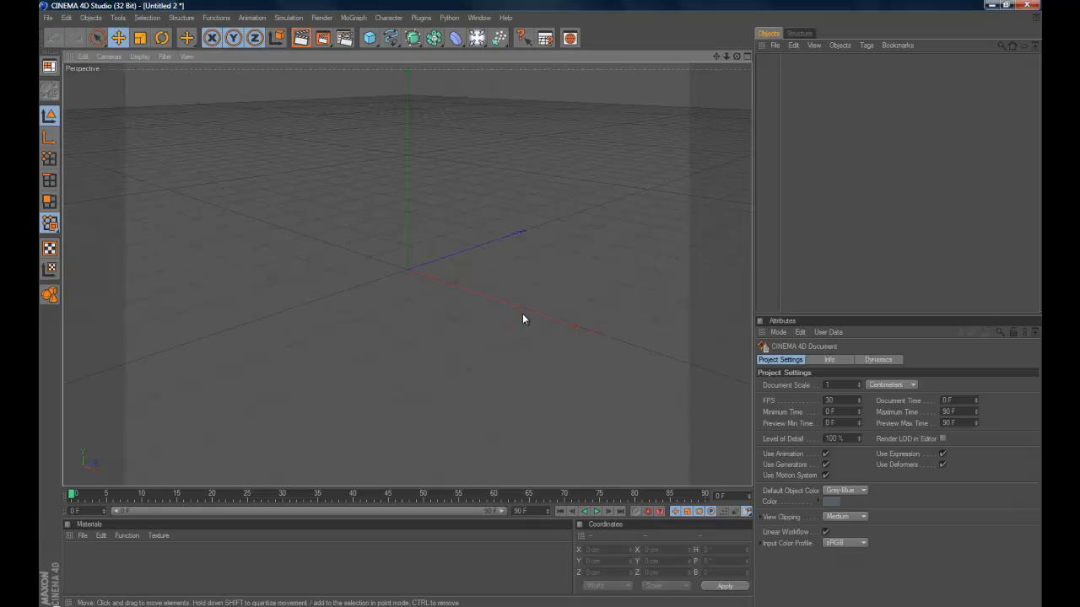
Add a Pyramid primitive to the scene
left_click_drag(512, 270, 538, 309, "alt")
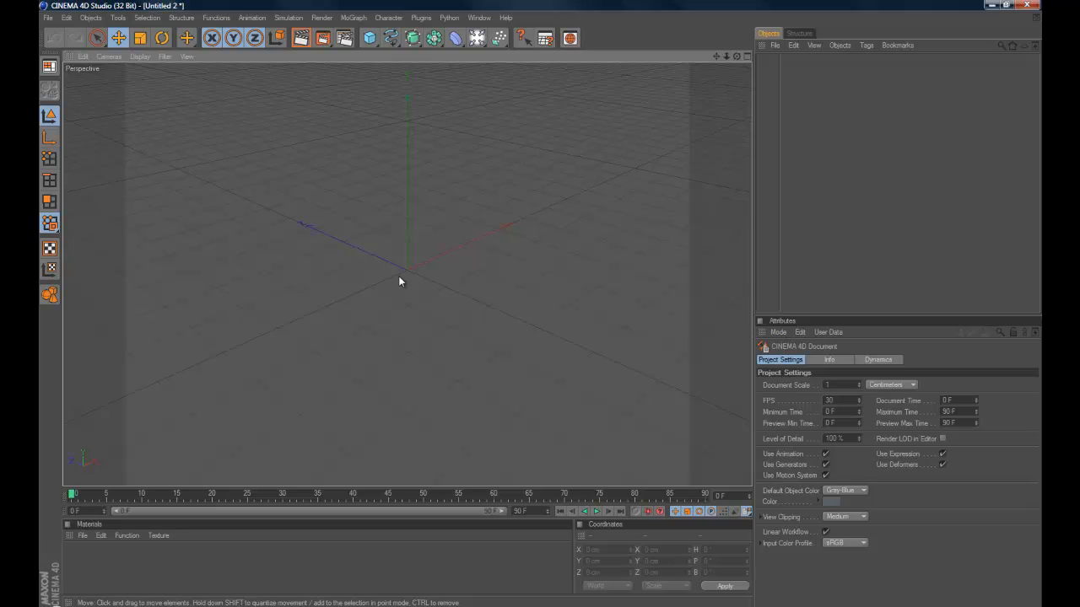
scroll(398, 280, "down", 3)
scroll(398, 275, "up", 2)
left_click_drag(426, 210, 540, 305, "alt")
left_click_drag(371, 38, 525, 56)
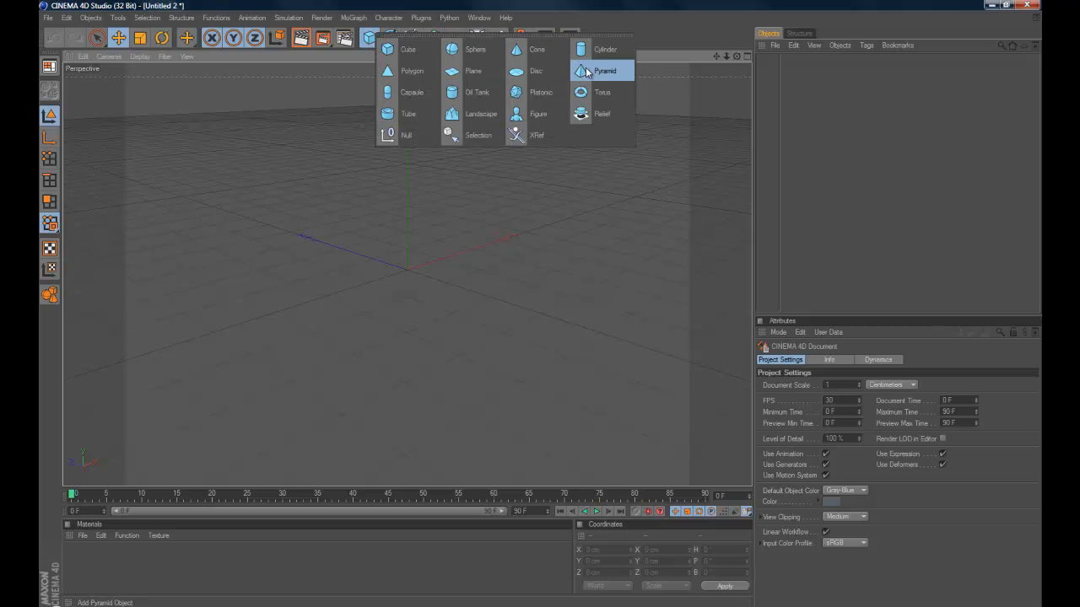
left_click_drag(586, 72, 587, 73)
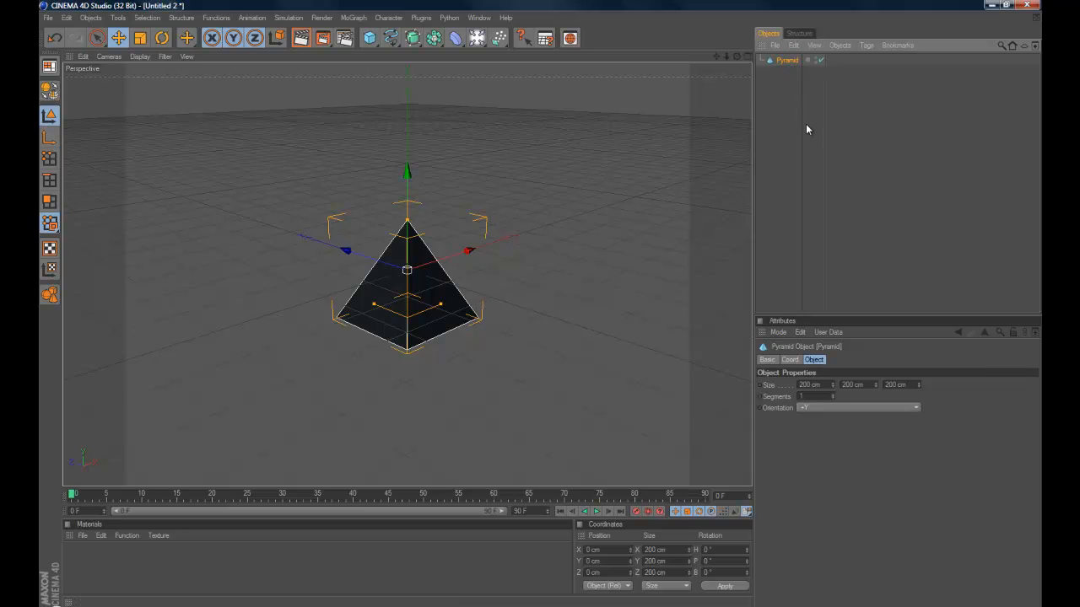
Make the pyramid editable and activate the Matrix Extrude tool in polygon mode
key("c")
key("ctrl+z")
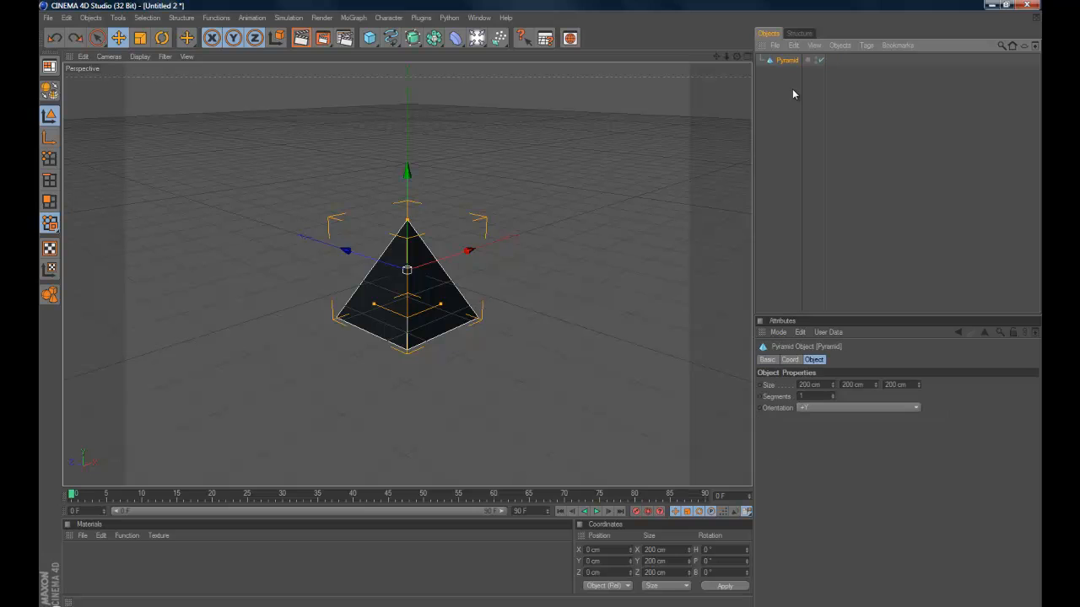
left_click(49, 92)
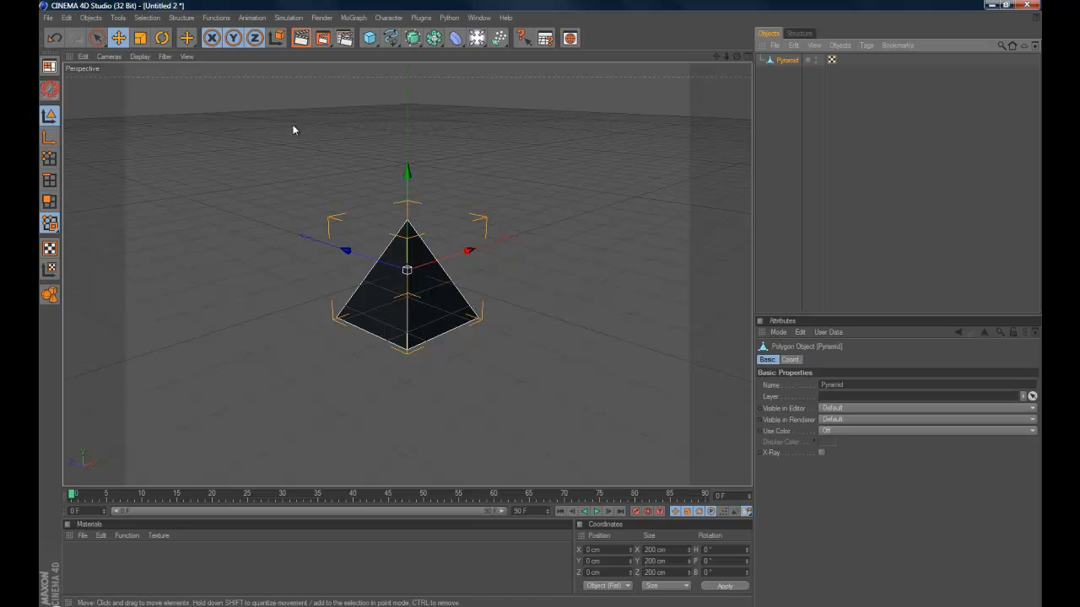
left_click(49, 201)
right_click(396, 300)
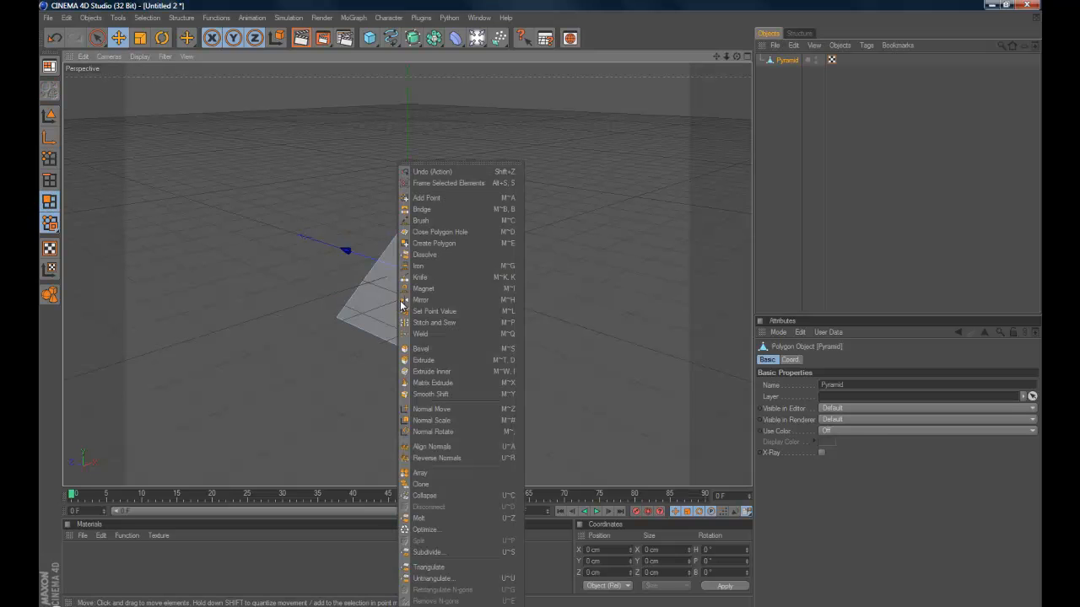
left_click(456, 384)
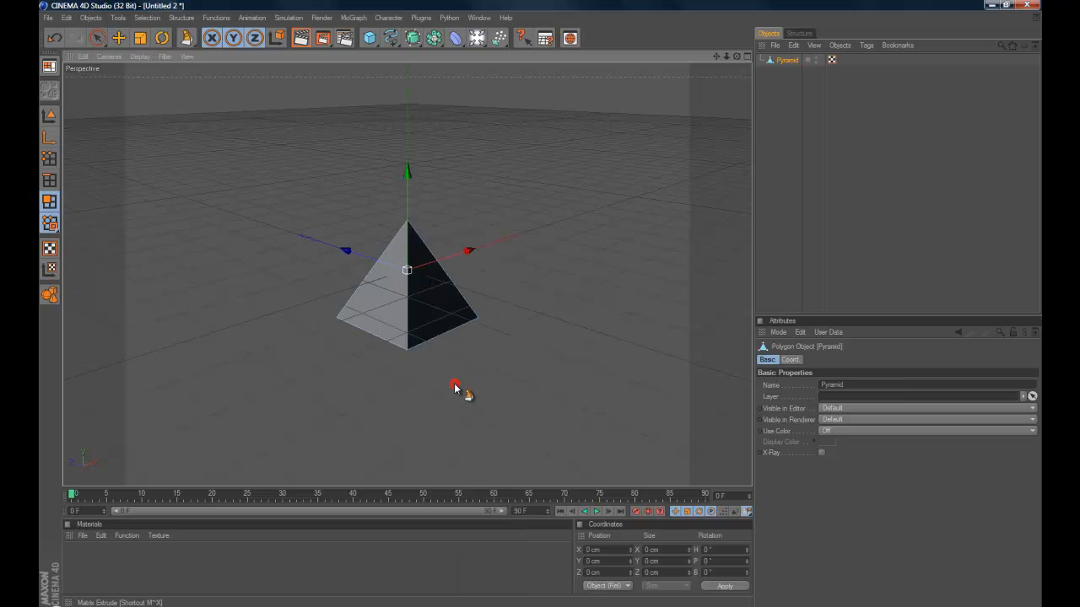
Try a Matrix Extrude of the pyramid's faces with a move of about 145 cm, and undo it
left_click_drag(423, 314, 541, 310)
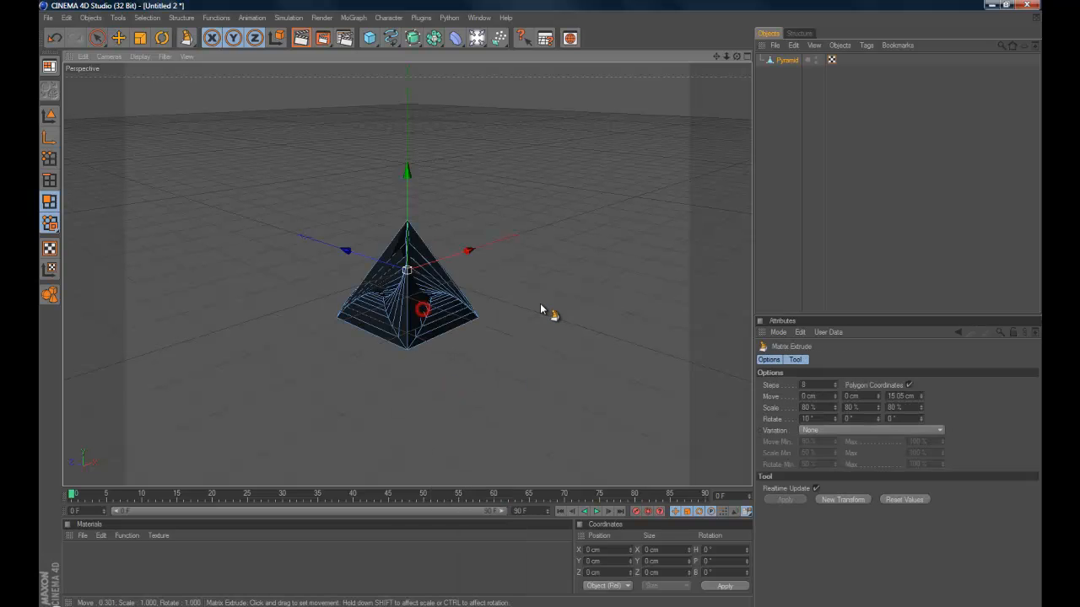
scroll(541, 309, "down", 6)
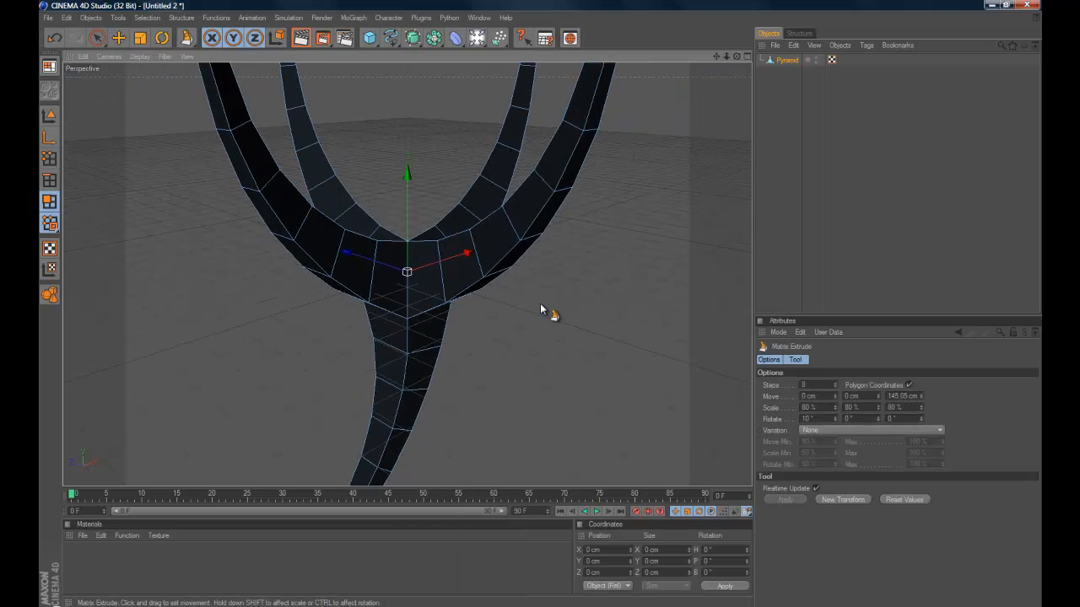
key("ctrl+z")
Matrix Extrude the pyramid's faces in 8 steps at 80% scale and 10° rotation, with a move of about 10009 cm
mouse_move(412, 289)
left_mouse_down()
mouse_move(545, 309)
mouse_move(408, 287)
left_mouse_up()
scroll(408, 283, "down", 10)
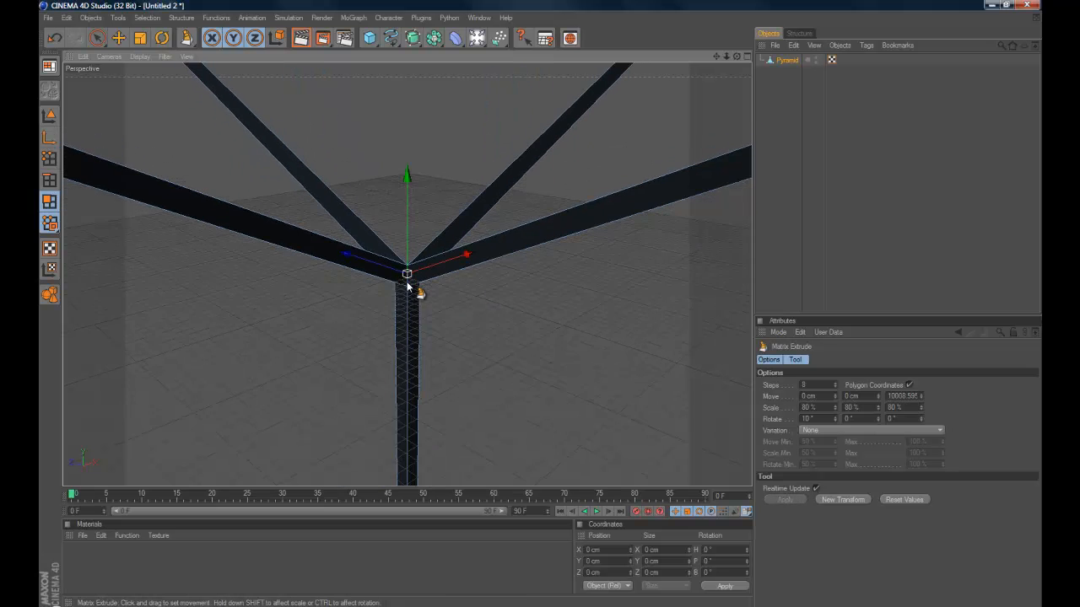
scroll(408, 287, "down", 3)
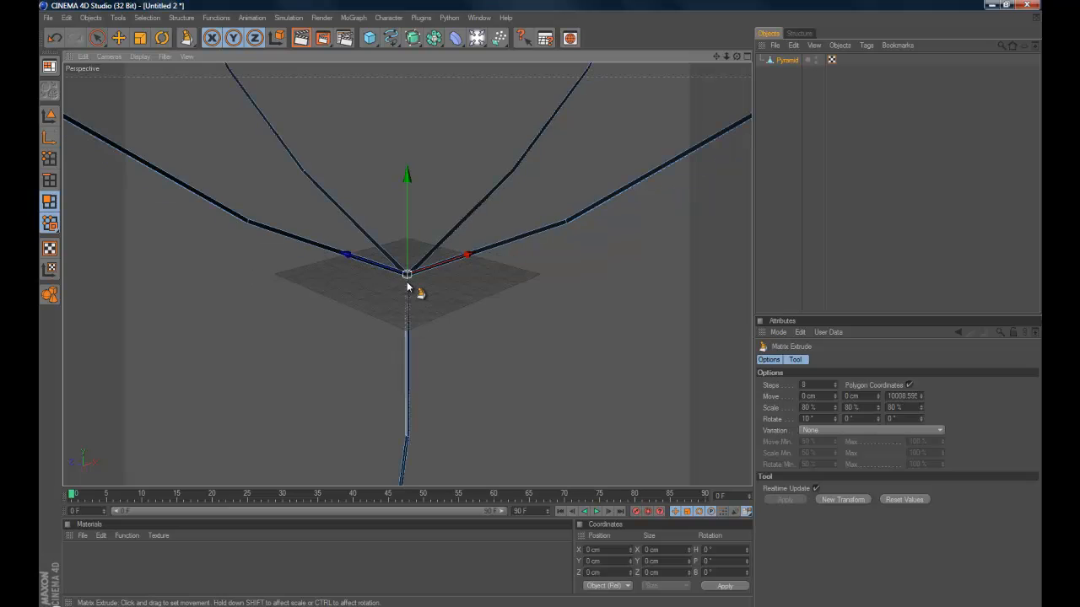
Undo the pyramid's Matrix Extrude and delete the pyramid from the scene
key("ctrl+z")
scroll(409, 286, "up", 10)
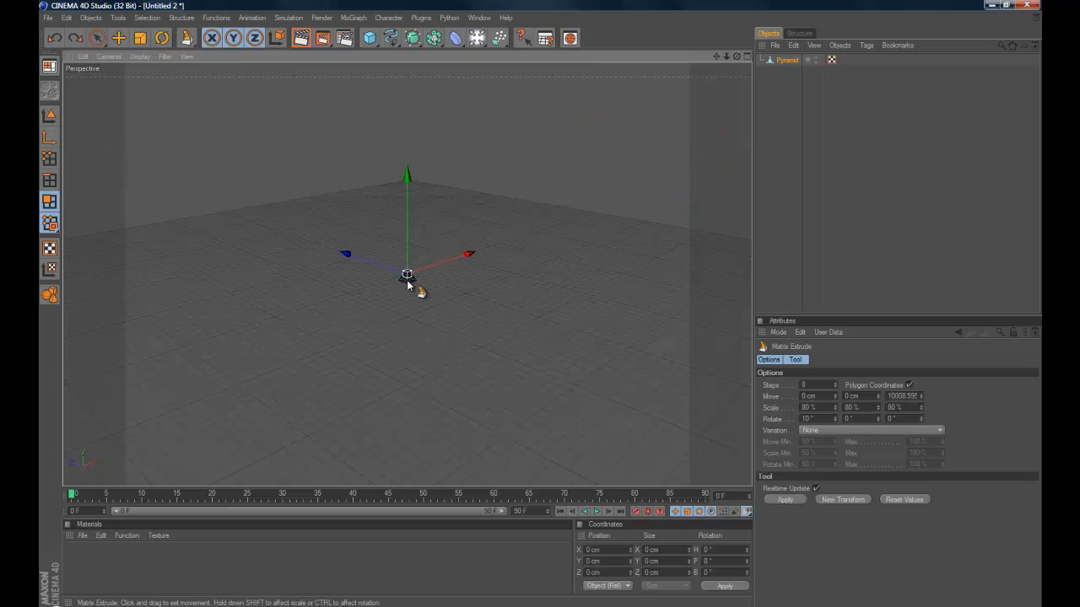
scroll(408, 285, "up", 5)
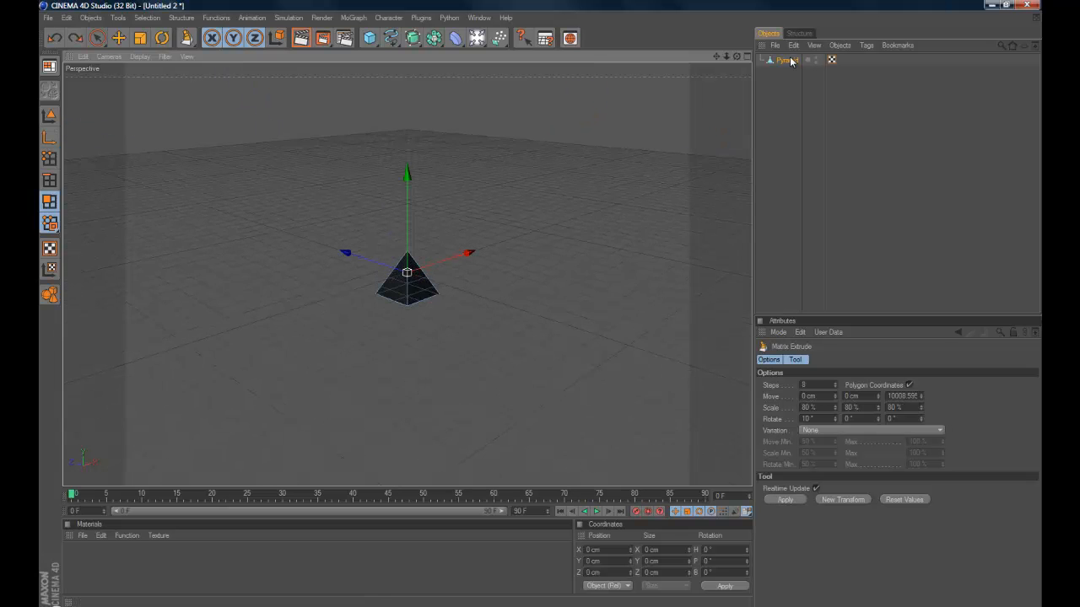
key("Delete")
Add a Capsule primitive to the scene and make it editable
left_click(370, 38)
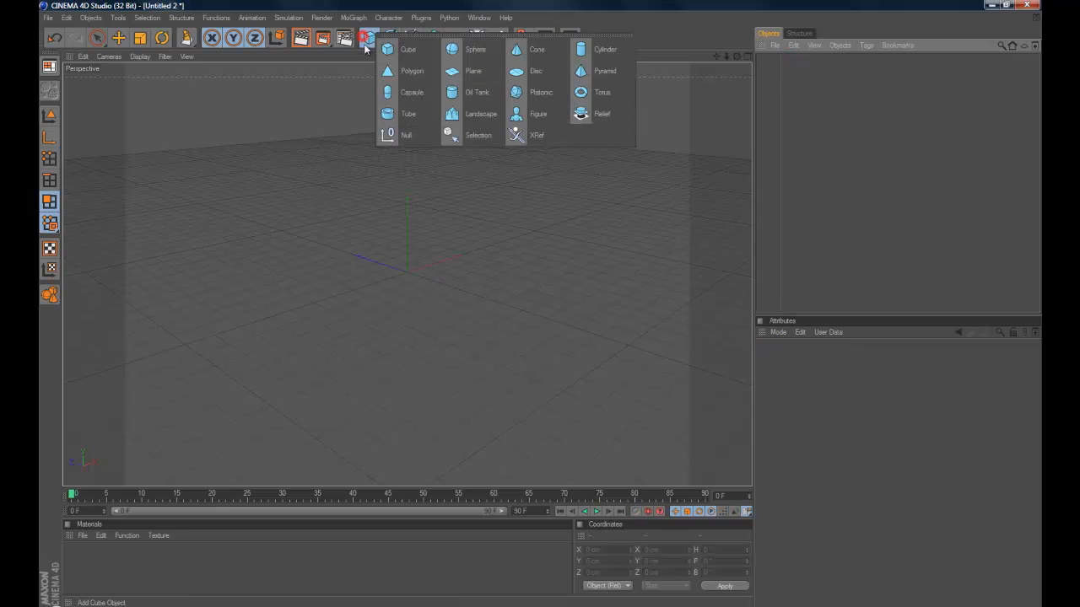
left_click(398, 92)
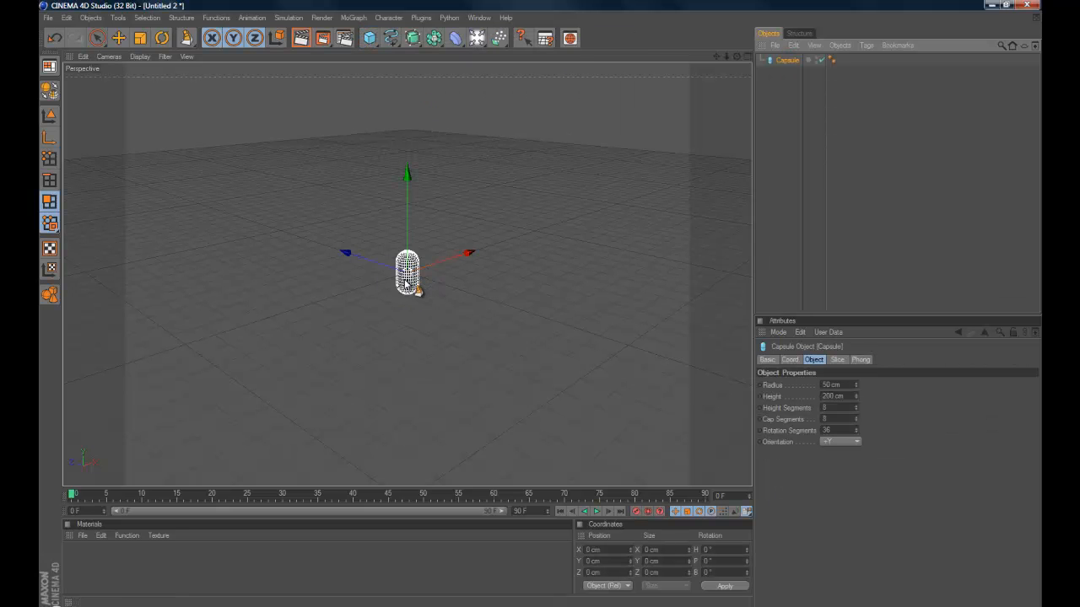
scroll(408, 285, "up", 4)
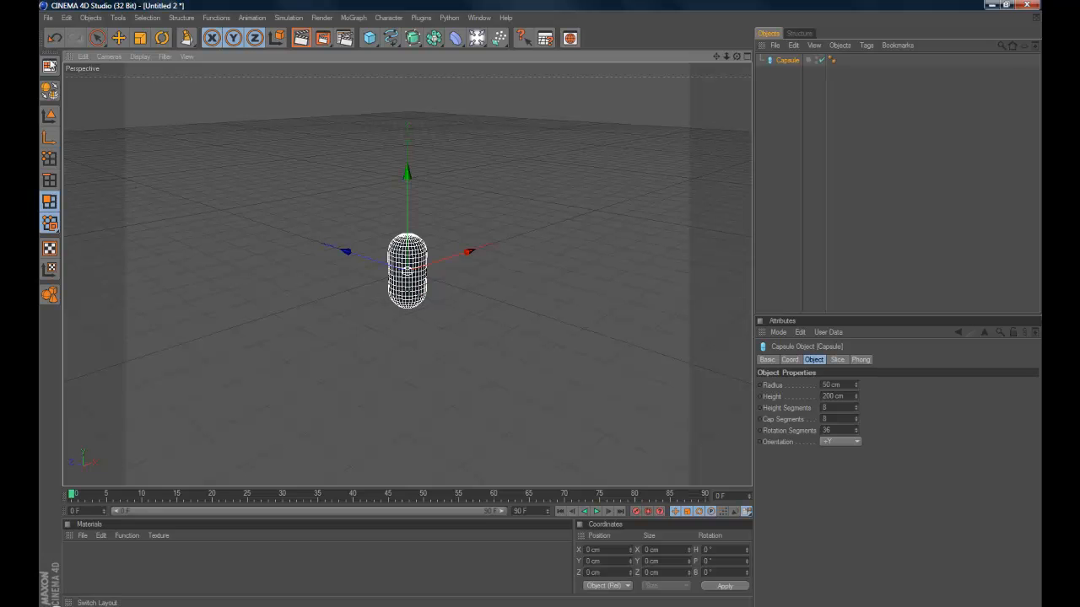
left_click(51, 89)
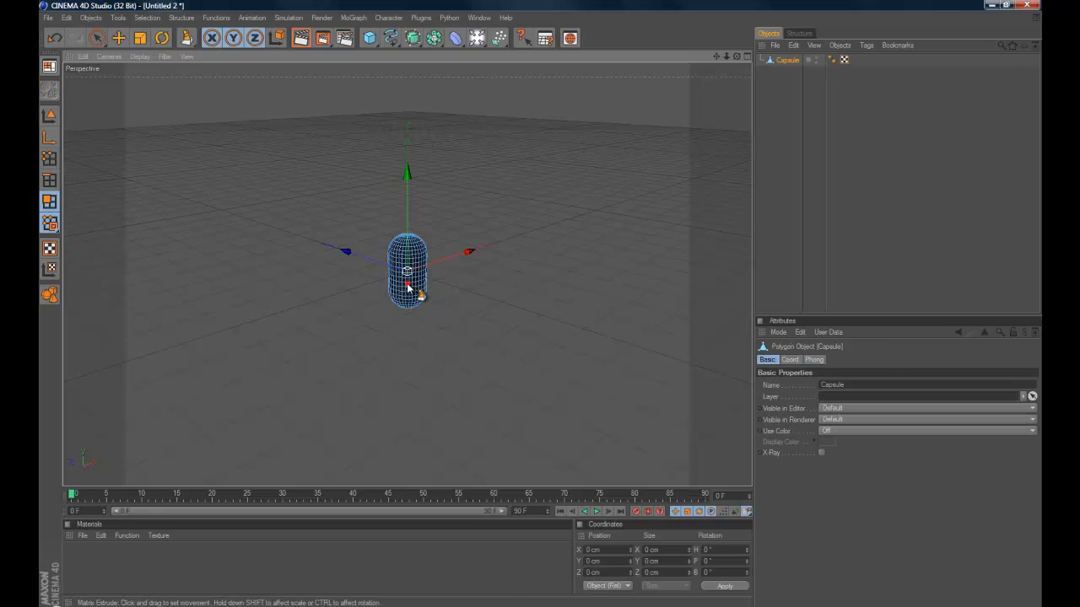
Try a long Matrix Extrude of all the capsule's faces, and delete the capsule
left_click_drag(540, 310, 541, 305)
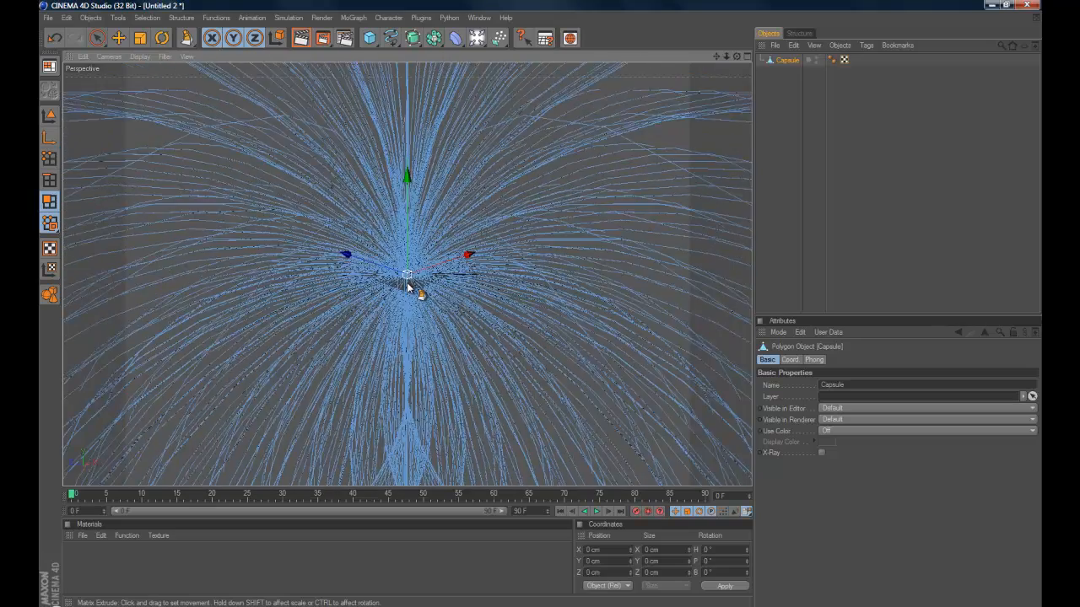
left_click(776, 59)
key("Delete")
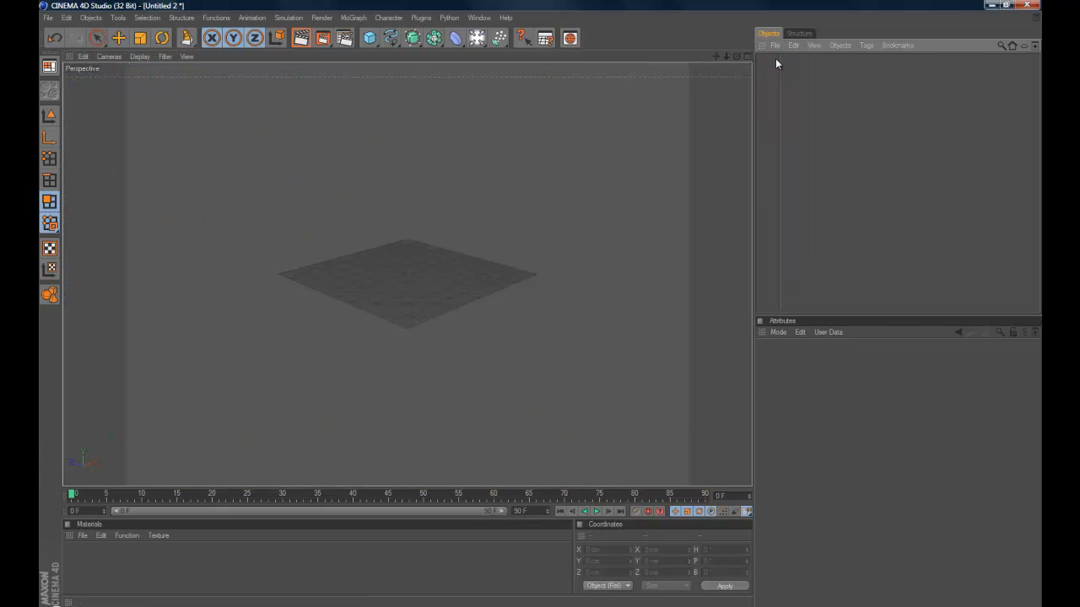
Add a Floor object to the empty scene
left_click(424, 226)
scroll(552, 305, "up", 8)
scroll(590, 304, "up", 5)
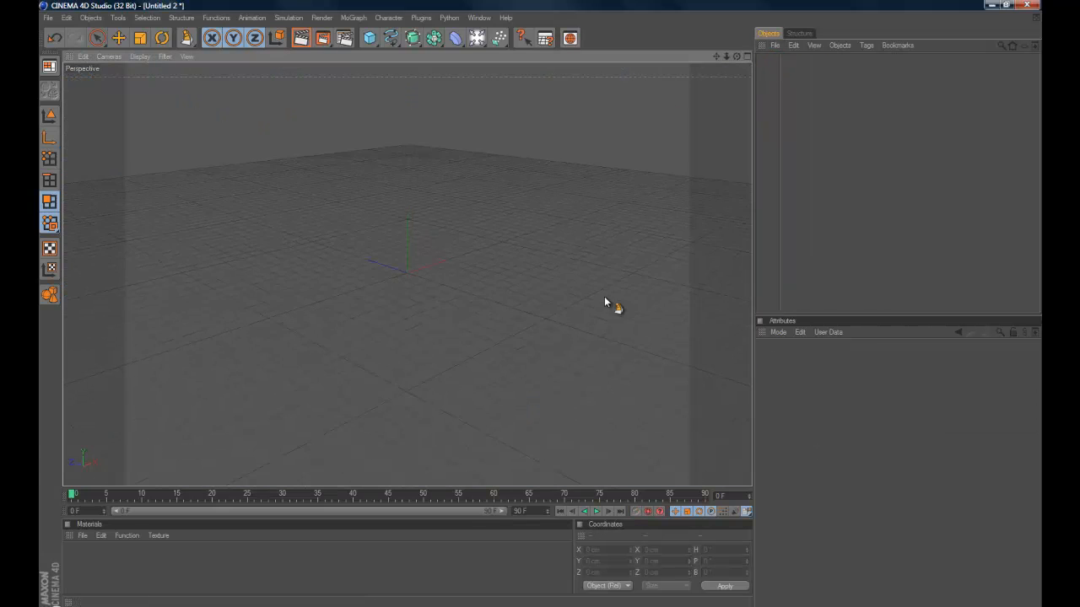
scroll(586, 308, "up", 5)
mouse_move(417, 221)
left_mouse_down("alt")
mouse_move(539, 305)
mouse_move(440, 301)
mouse_move(540, 304)
left_mouse_up("alt")
left_click_drag(481, 43, 594, 139)
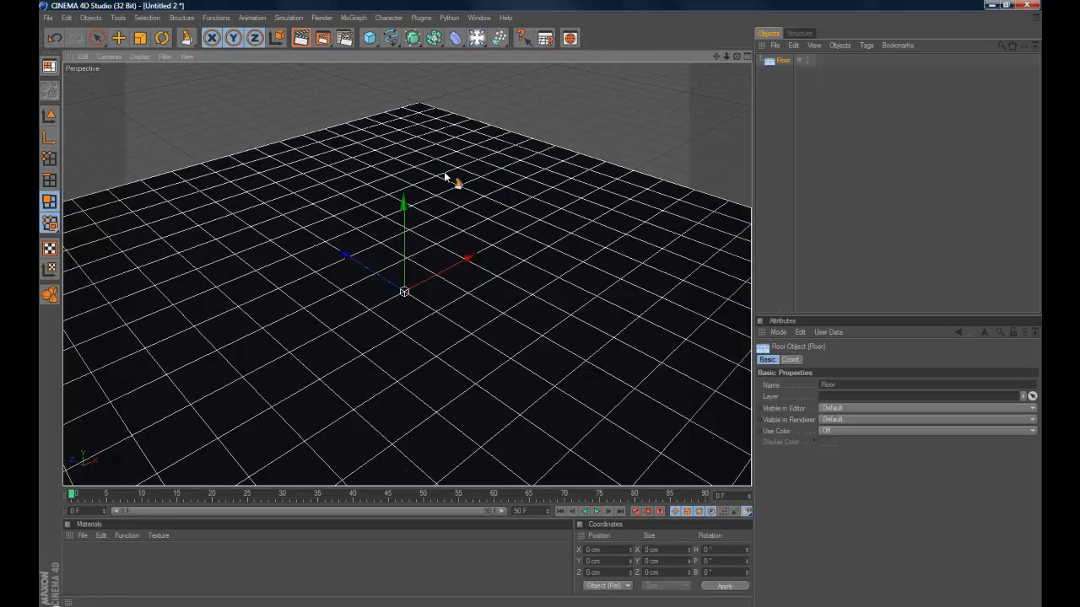
Orbit, pan and zoom the perspective view to examine the floor from different angles
mouse_move(451, 175)
left_mouse_down("alt")
mouse_move(540, 317)
mouse_move(479, 309)
mouse_move(458, 161)
left_mouse_up("alt")
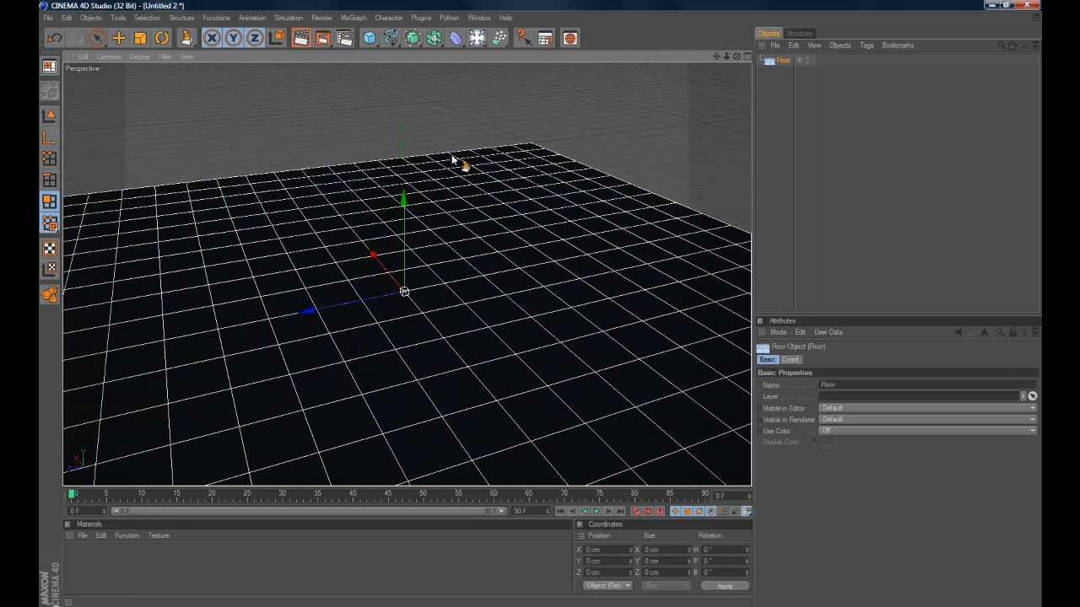
left_click_drag(552, 130, 526, 149, "alt")
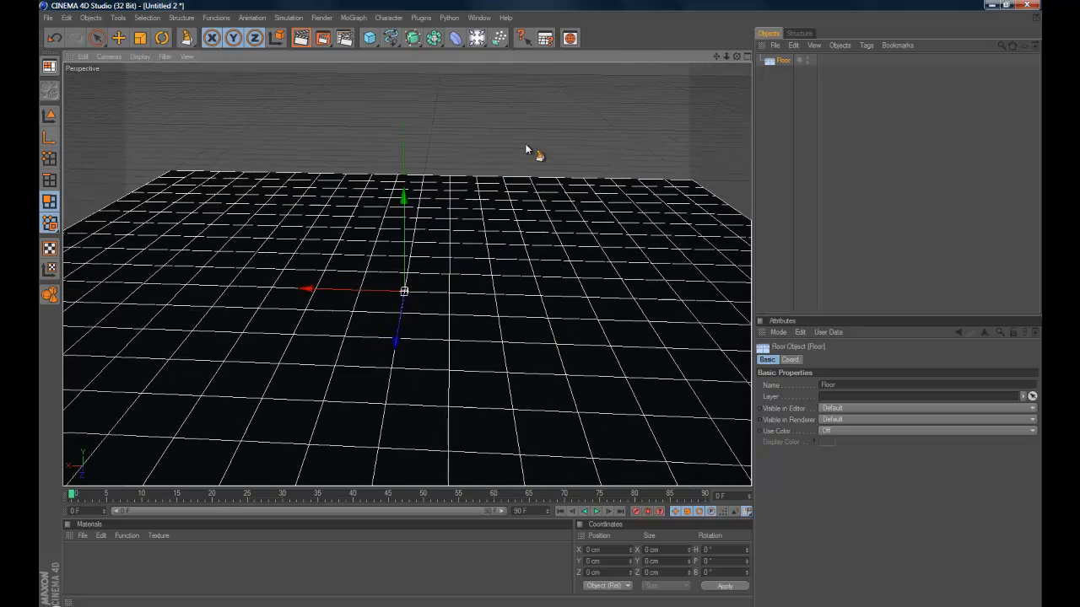
left_click_drag(719, 56, 546, 304)
left_click_drag(727, 55, 550, 303)
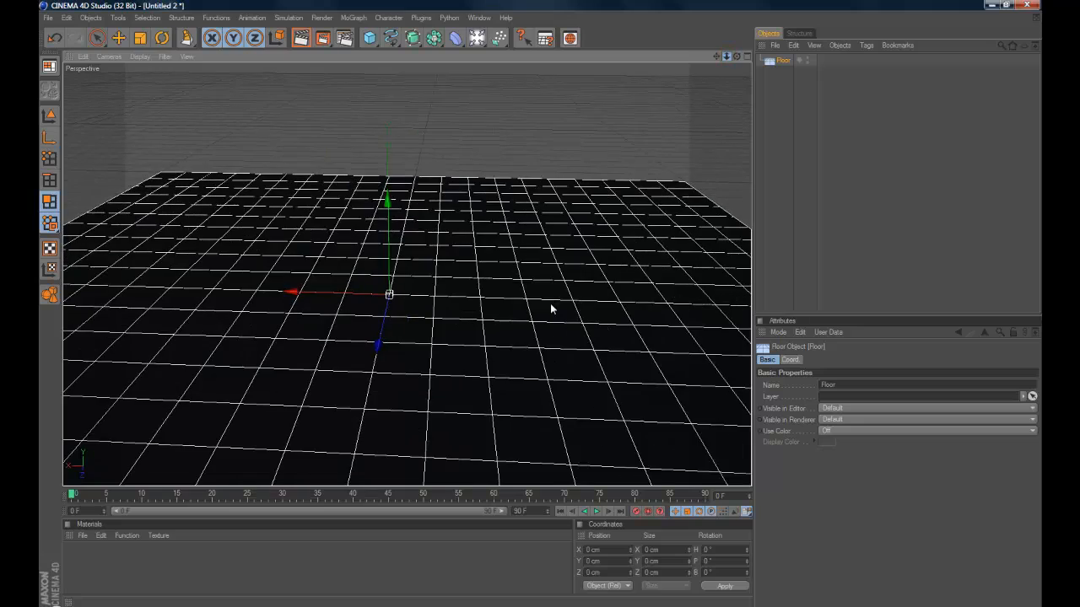
left_click_drag(736, 56, 539, 305)
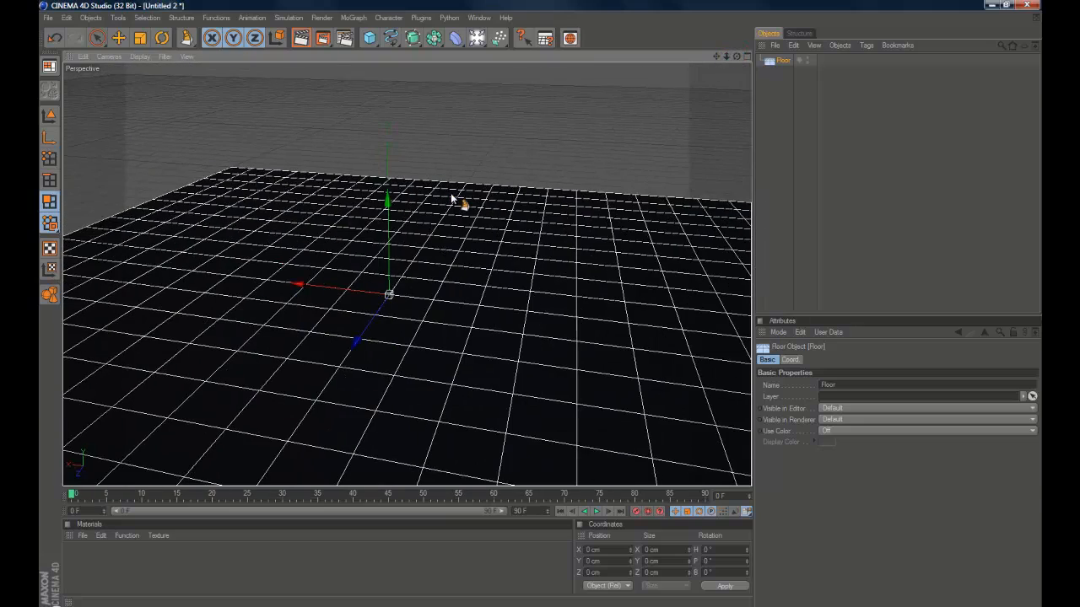
middle_click_drag(450, 195, 464, 193, "alt")
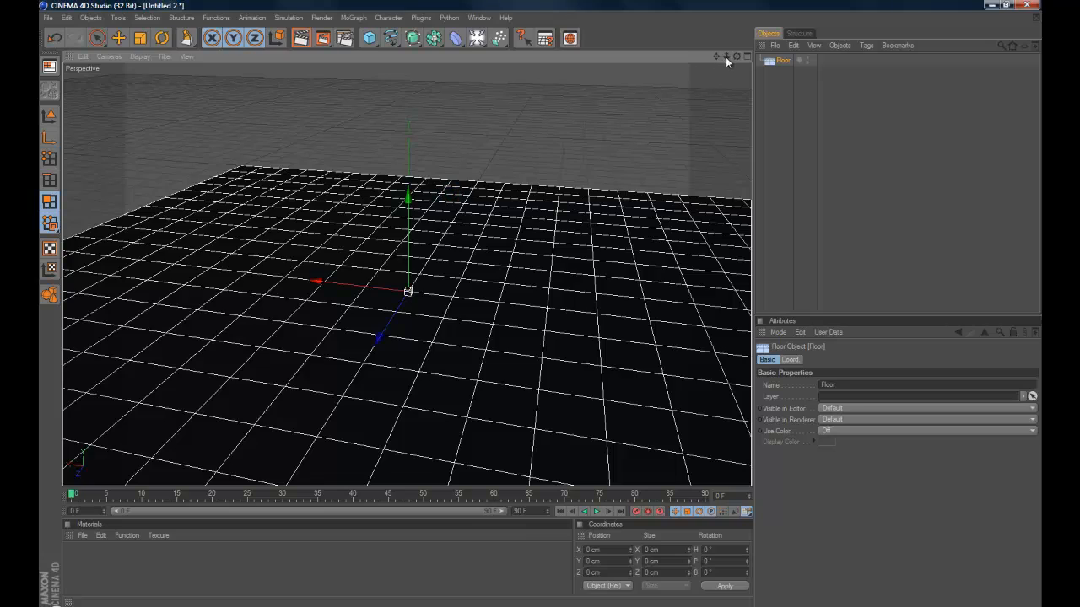
left_click_drag(513, 216, 506, 295, "alt")
Activate the Move tool in model mode and show the floor object's attributes
key("e")
left_click(49, 116)
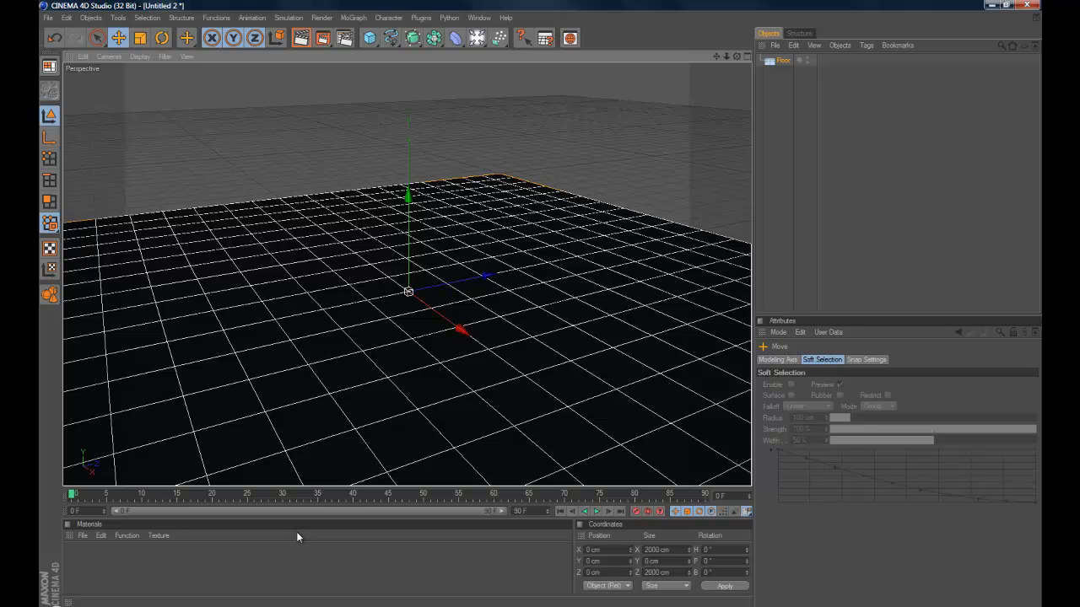
left_click(781, 64)
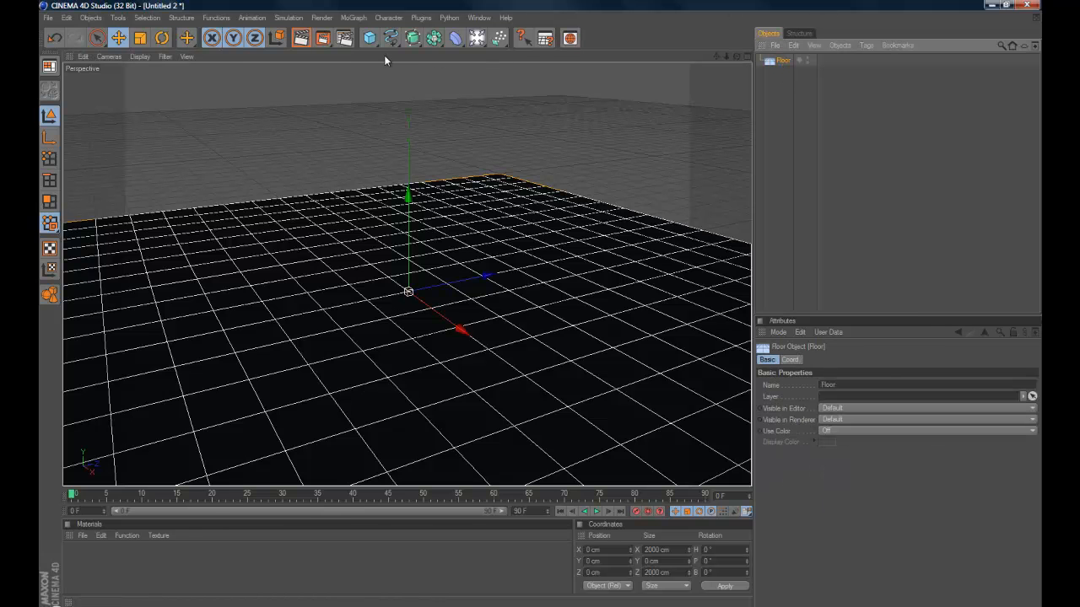
mouse_move(291, 8)
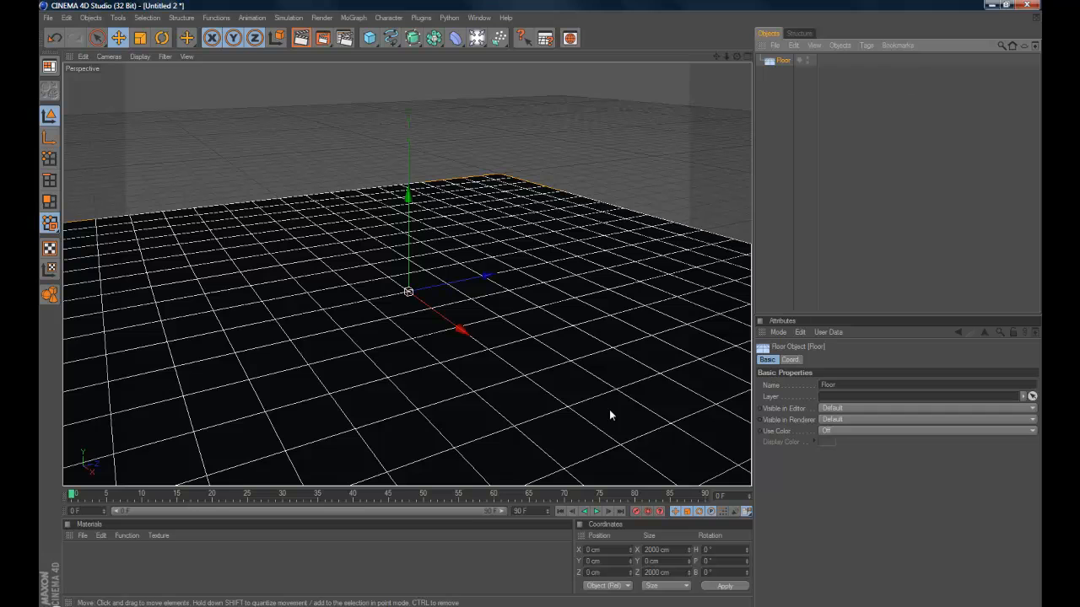
mouse_move(278, 606)
mouse_move(754, 6)
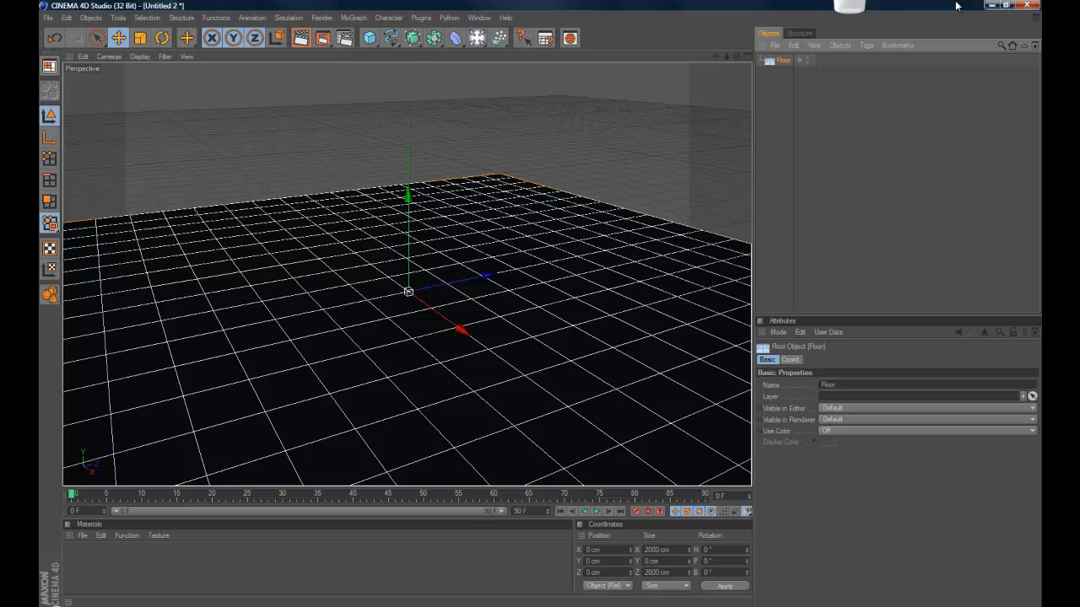
left_click(833, 233)
left_click(517, 353)
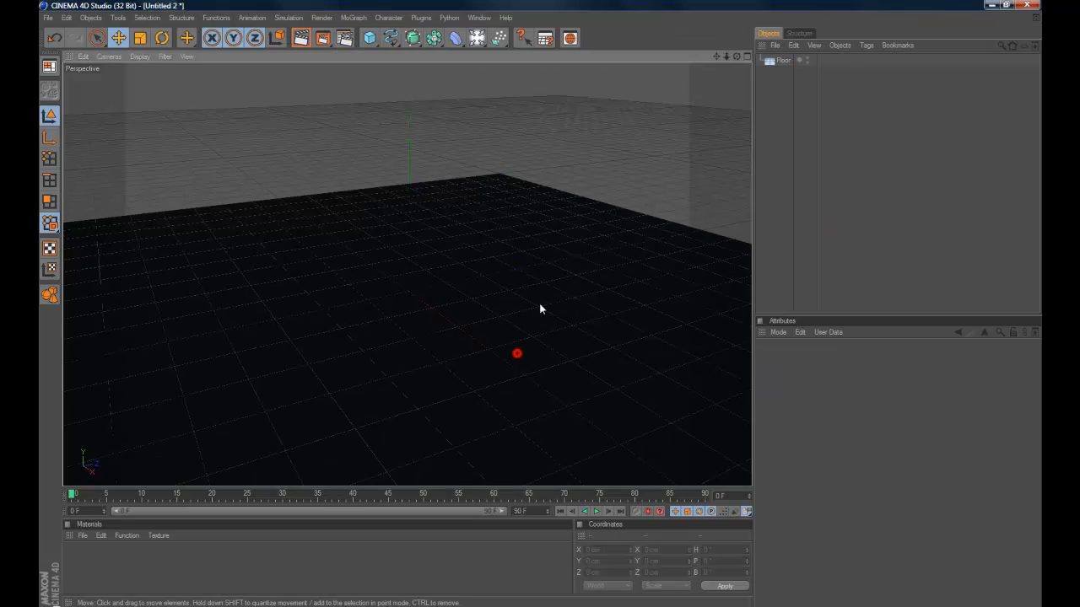
left_click(530, 350)
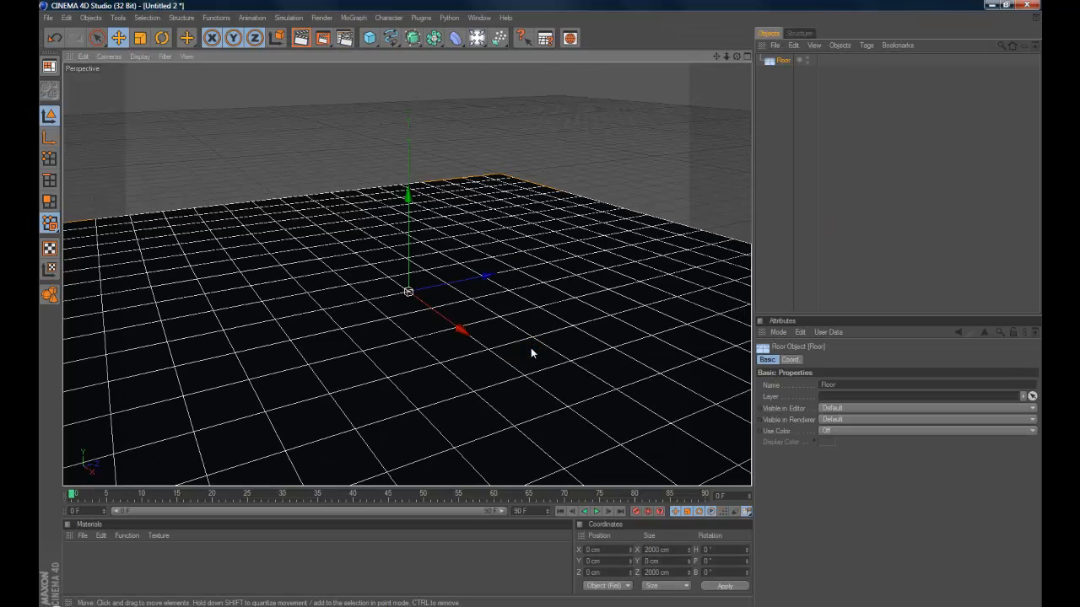